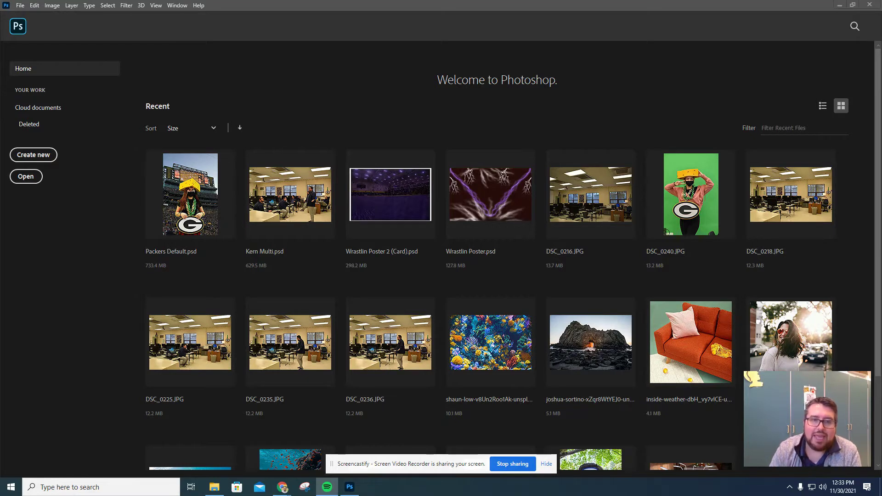
# Open the photo of the woman in red aviator sunglasses from the Downloads folder.
pyautogui.click(546, 464)
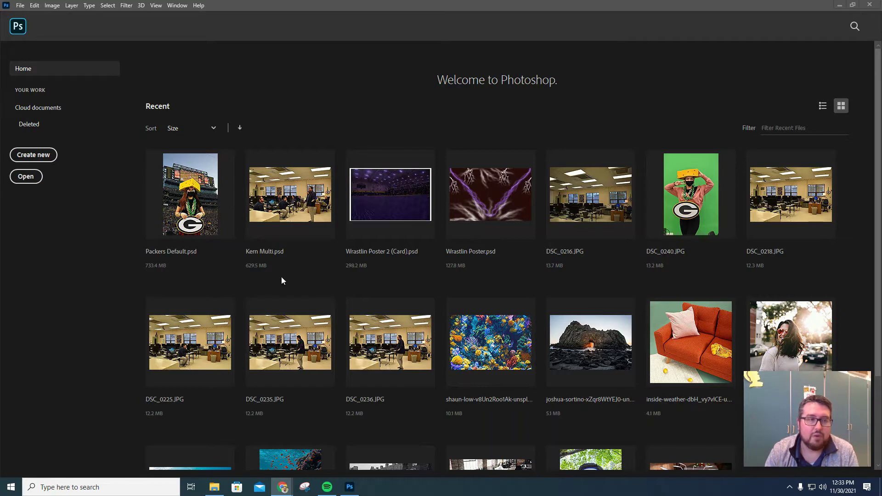
pyautogui.click(31, 178)
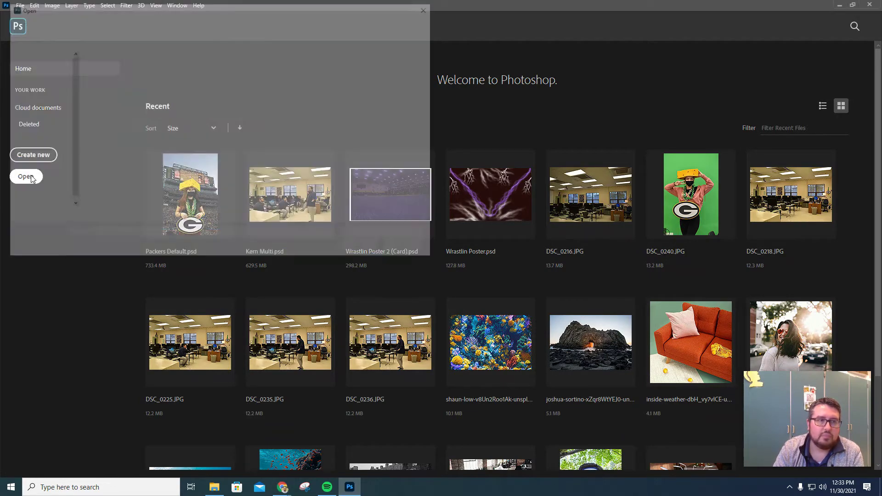
pyautogui.scroll(-3, 168, 144)
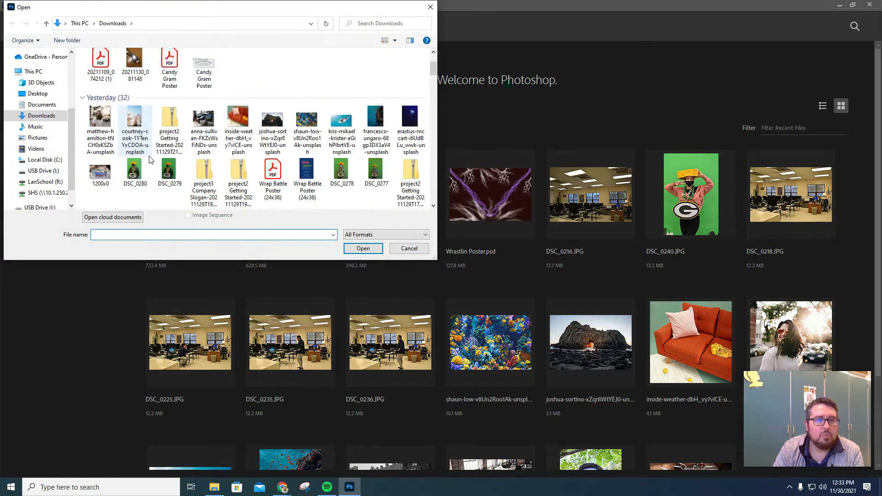
pyautogui.doubleClick(105, 120)
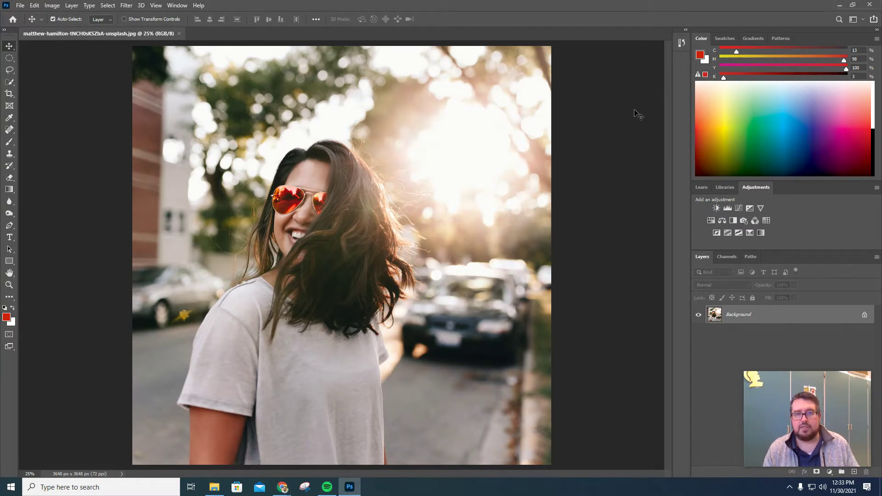
pyautogui.moveTo(833, 377)
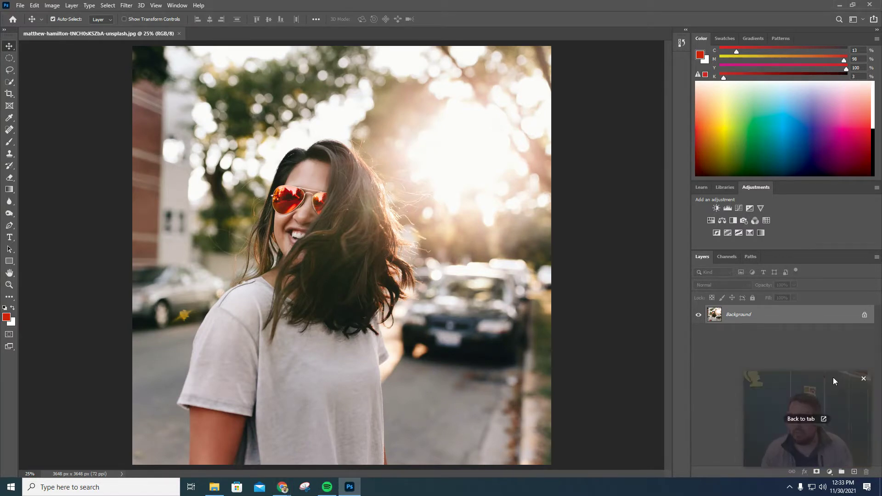
pyautogui.moveTo(834, 377); pyautogui.dragTo(828, 55)
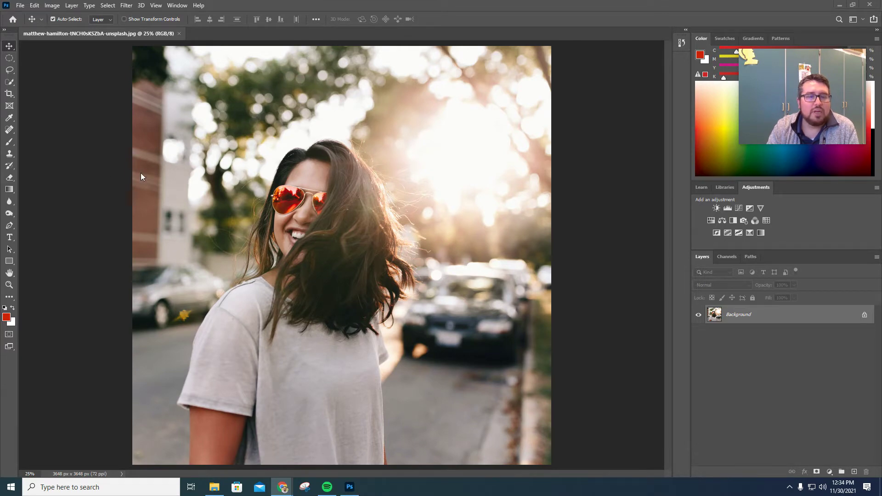
# Select both red sunglass lenses with the Quick Selection tool, using a 50 px brush.
pyautogui.scroll(5, 302, 208)
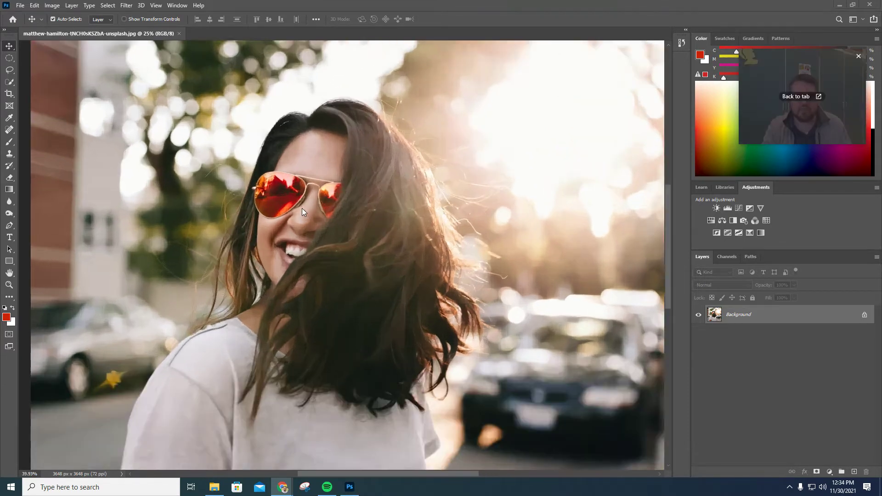
pyautogui.scroll(-1, 302, 208)
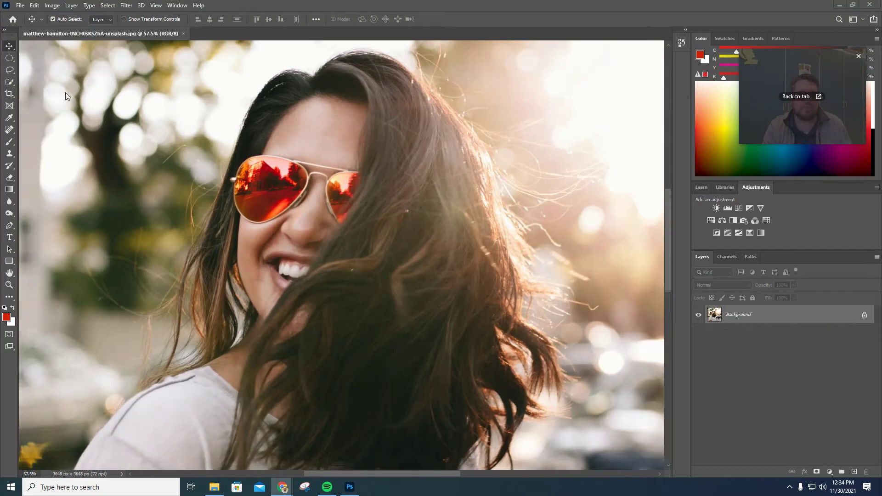
pyautogui.click(9, 83)
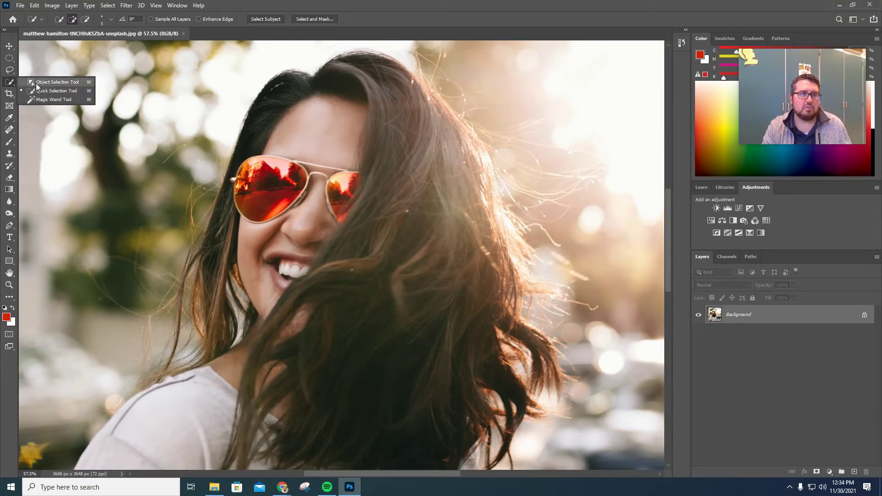
pyautogui.click(57, 90)
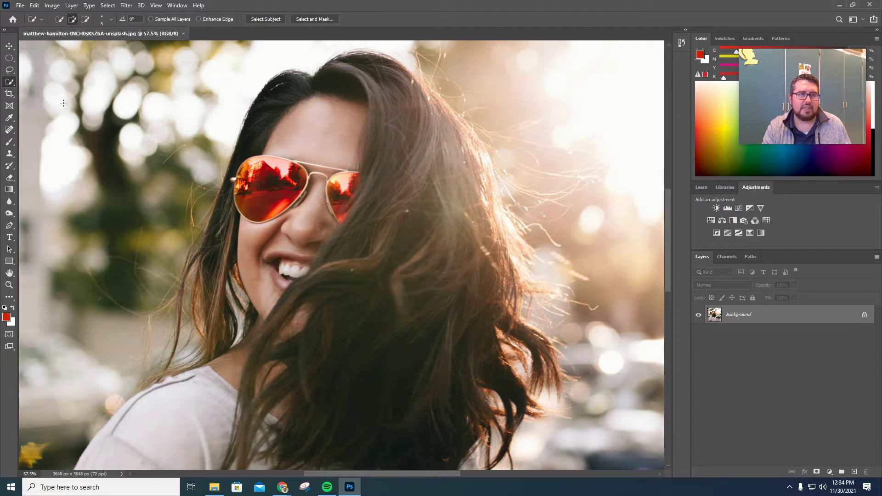
pyautogui.keyDown('alt'); pyautogui.rightClick(275, 192); pyautogui.keyUp('alt')
pyautogui.moveTo(275, 192)
pyautogui.mouseDown()
pyautogui.moveTo(304, 192)
pyautogui.moveTo(279, 188)
pyautogui.moveTo(277, 173)
pyautogui.mouseUp()
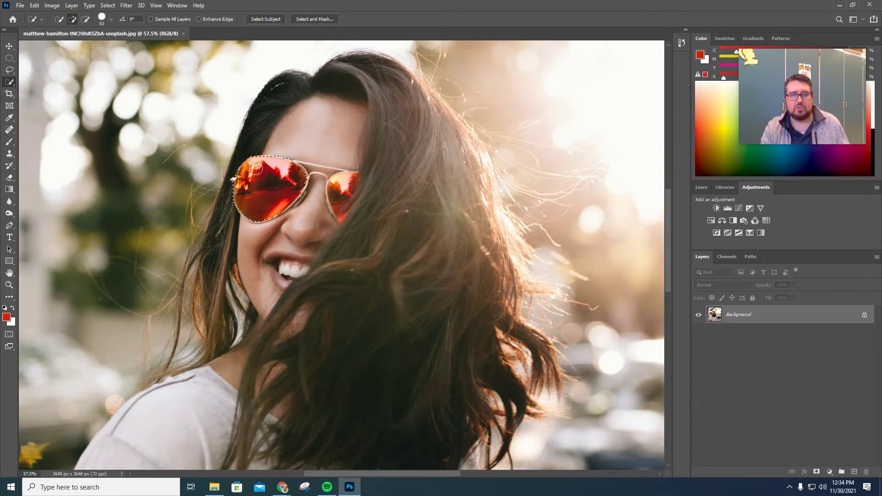
pyautogui.click(340, 181)
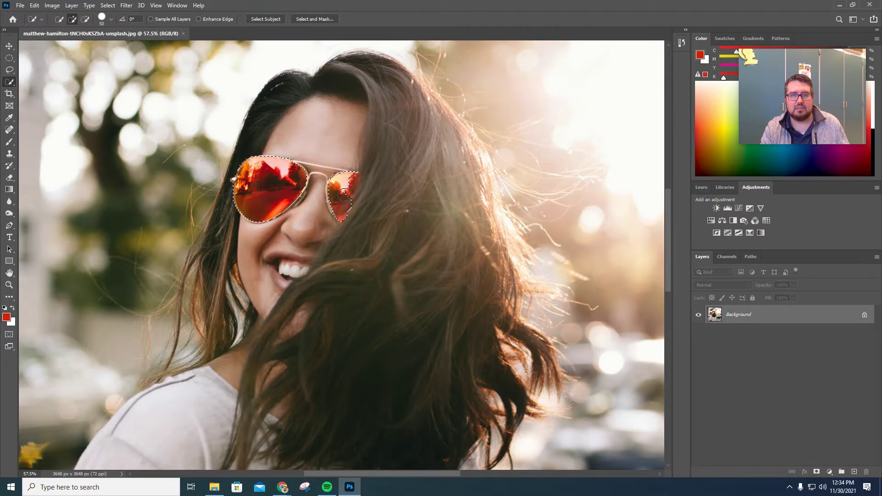
pyautogui.moveTo(347, 181); pyautogui.dragTo(344, 200)
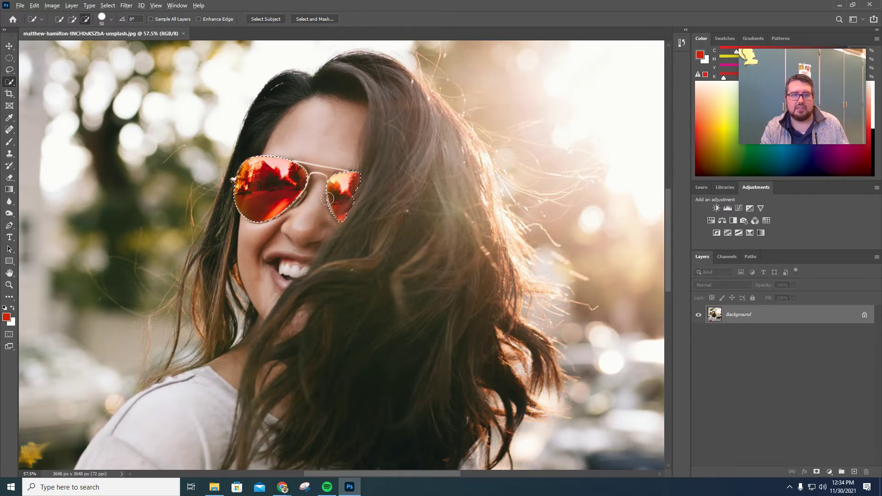
# Refine the selection along the larger lens's metal rim, reducing the brush size to 17 px.
pyautogui.keyDown('alt'); pyautogui.scroll(6, 333, 191); pyautogui.keyUp('alt')
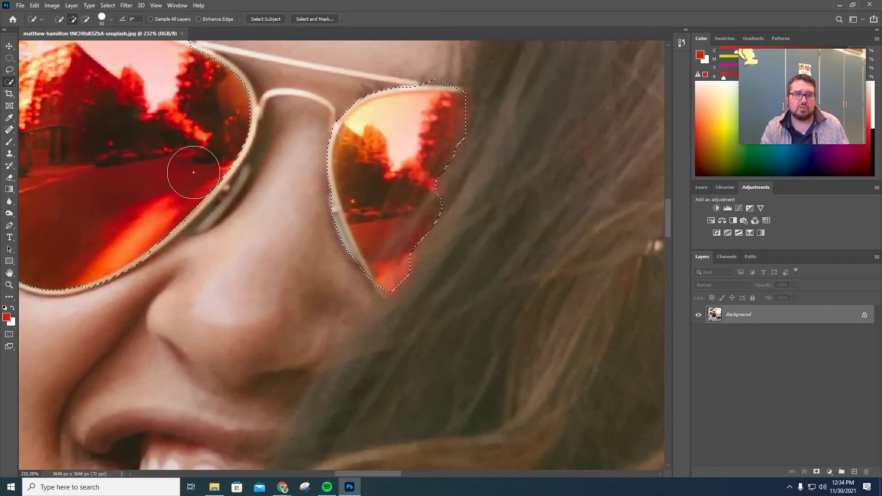
pyautogui.moveTo(228, 116)
pyautogui.mouseDown()
pyautogui.moveTo(220, 87)
pyautogui.moveTo(200, 75)
pyautogui.mouseUp()
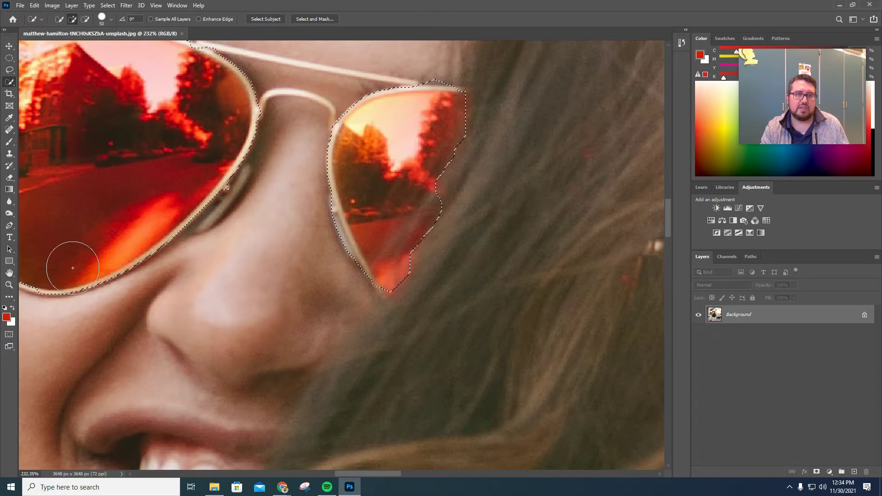
pyautogui.moveTo(355, 475); pyautogui.dragTo(321, 476)
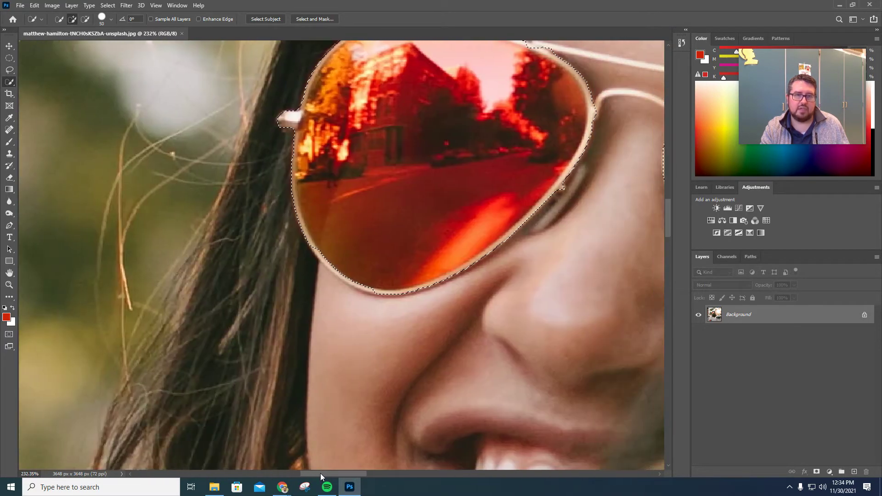
pyautogui.click(111, 20)
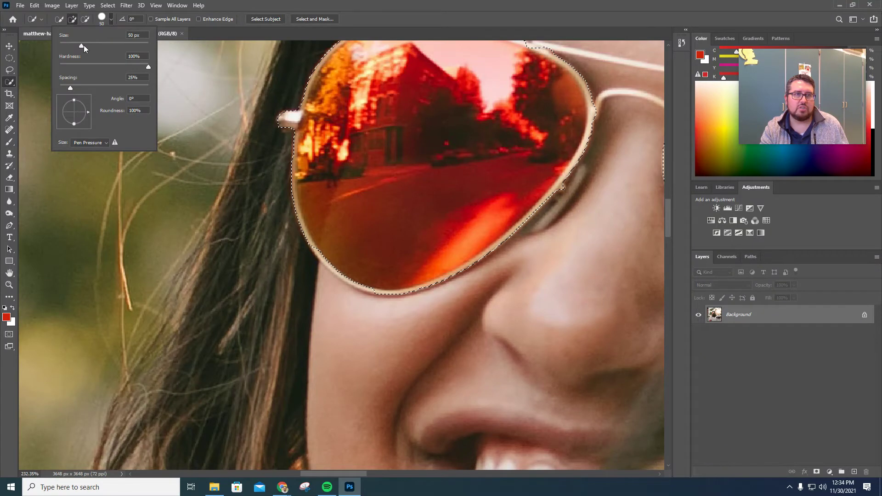
pyautogui.moveTo(81, 45); pyautogui.dragTo(74, 46)
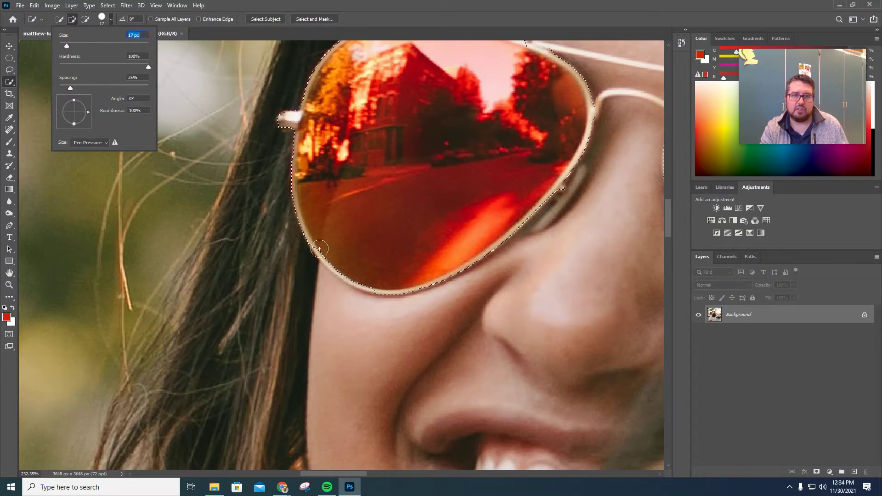
pyautogui.moveTo(303, 216)
pyautogui.mouseDown()
pyautogui.moveTo(333, 260)
pyautogui.moveTo(377, 284)
pyautogui.moveTo(351, 274)
pyautogui.moveTo(376, 278)
pyautogui.moveTo(408, 243)
pyautogui.mouseUp()
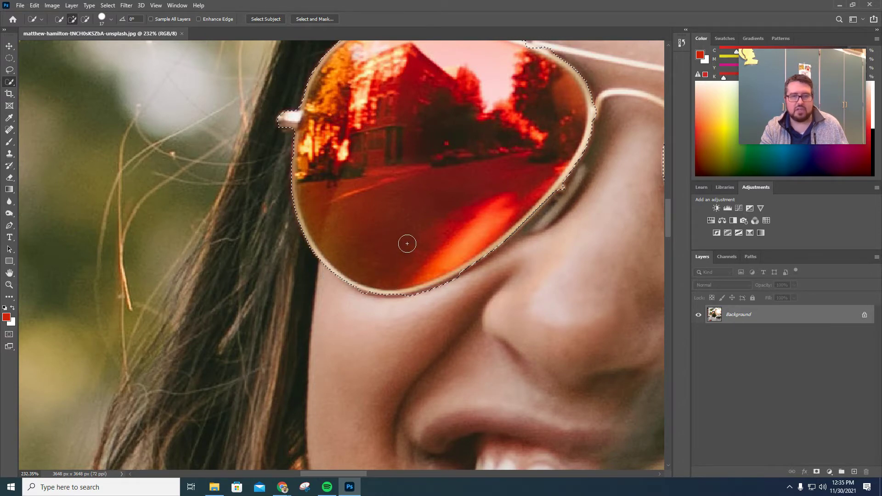
# Set the selection brush to 43 px and subtract the excess area above the smaller lens.
pyautogui.press('alt')
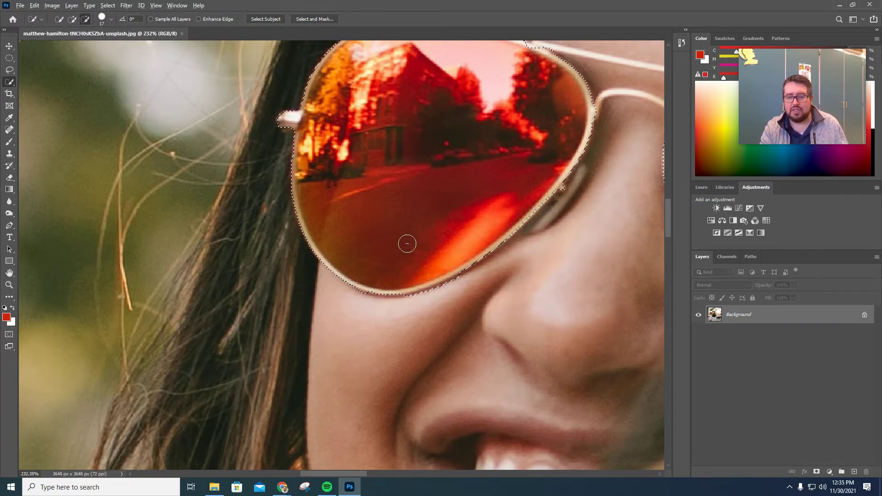
pyautogui.keyDown('alt'); pyautogui.rightClick(408, 244); pyautogui.keyUp('alt')
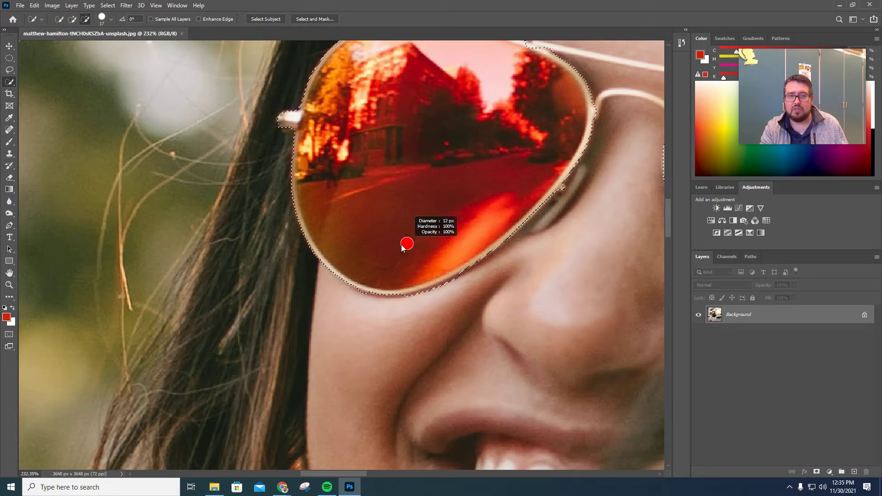
pyautogui.moveTo(402, 245); pyautogui.dragTo(413, 244)
pyautogui.scroll(3, 436, 263)
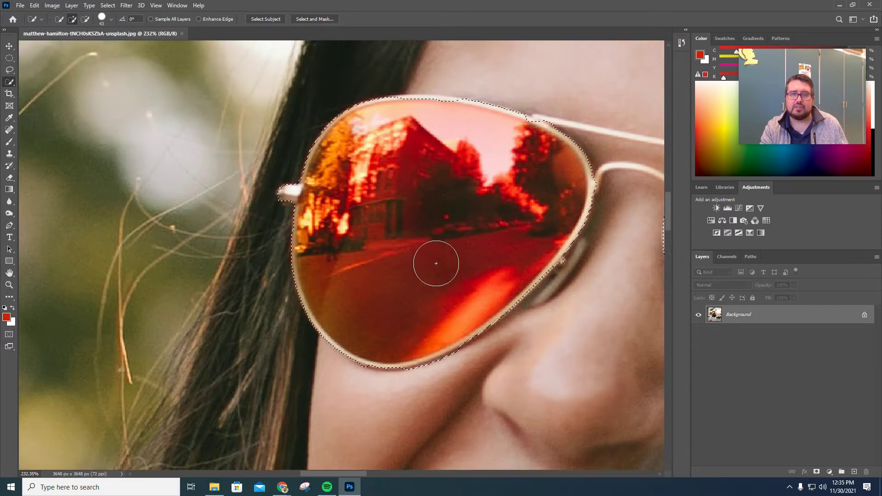
pyautogui.scroll(2, 436, 263)
pyautogui.scroll(2, 510, 235)
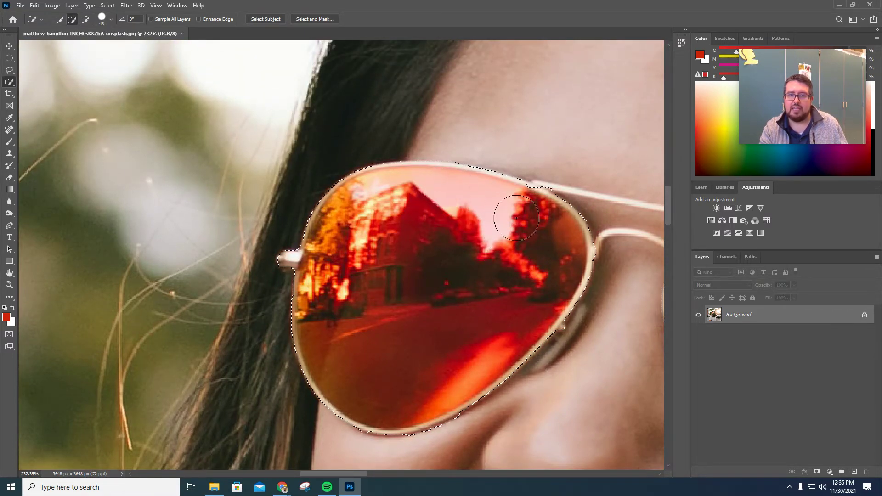
pyautogui.moveTo(364, 474); pyautogui.dragTo(400, 473)
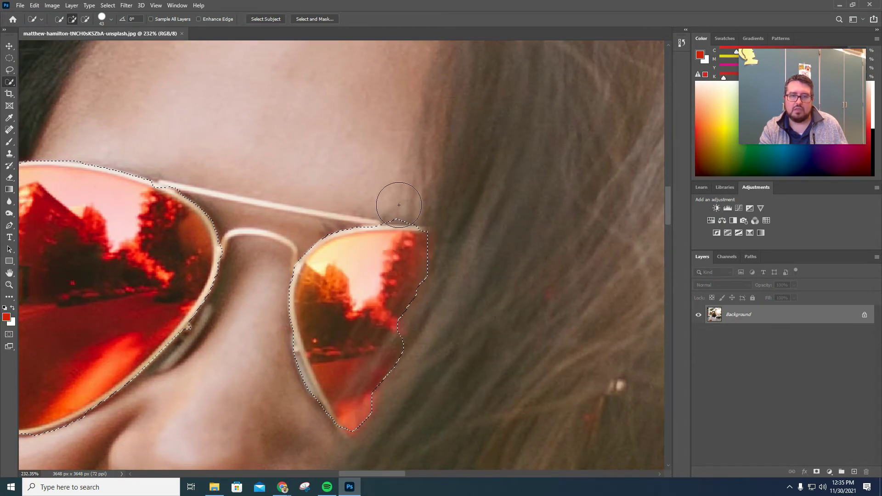
pyautogui.press('alt')
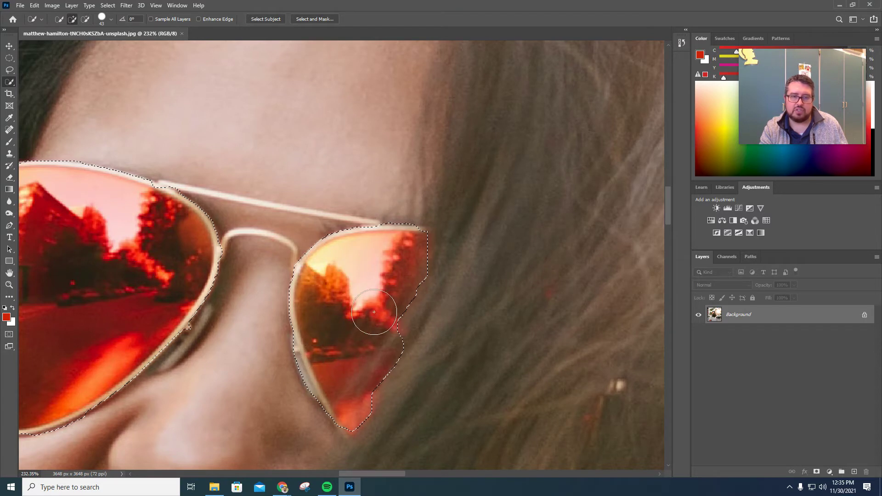
# Add the sunglasses' bridge to the selection with a 7 px brush and trim the spill onto the forehead.
pyautogui.press('alt')
pyautogui.moveTo(376, 235); pyautogui.dragTo(360, 239)
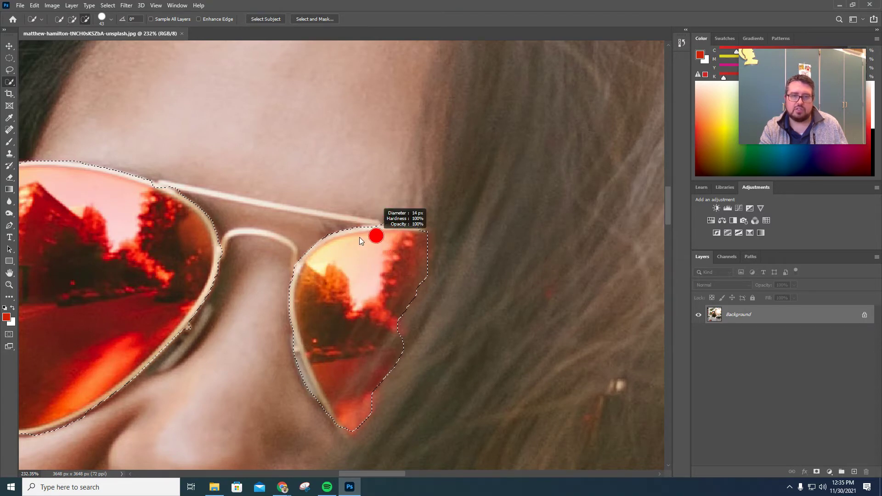
pyautogui.click(372, 223)
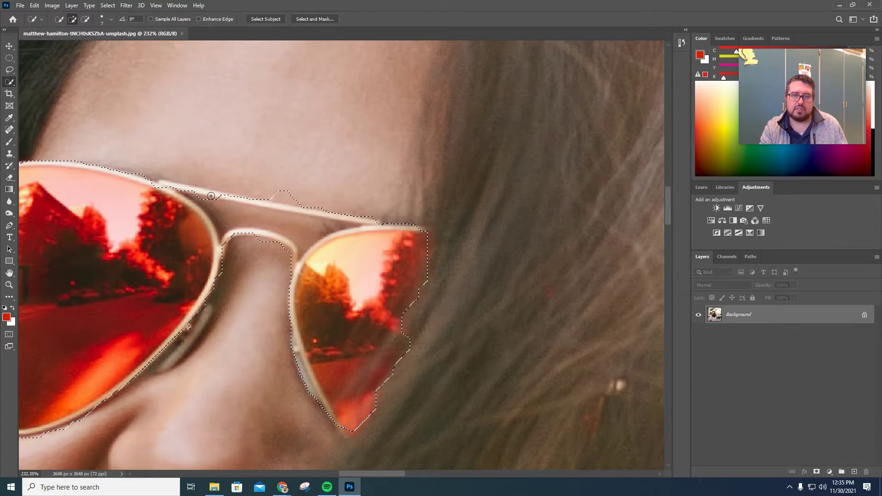
pyautogui.press('alt')
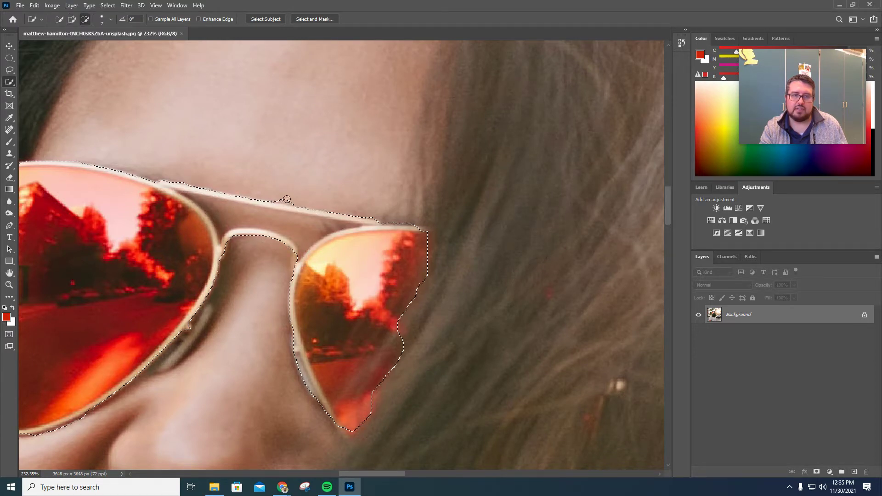
pyautogui.moveTo(278, 205); pyautogui.dragTo(292, 208)
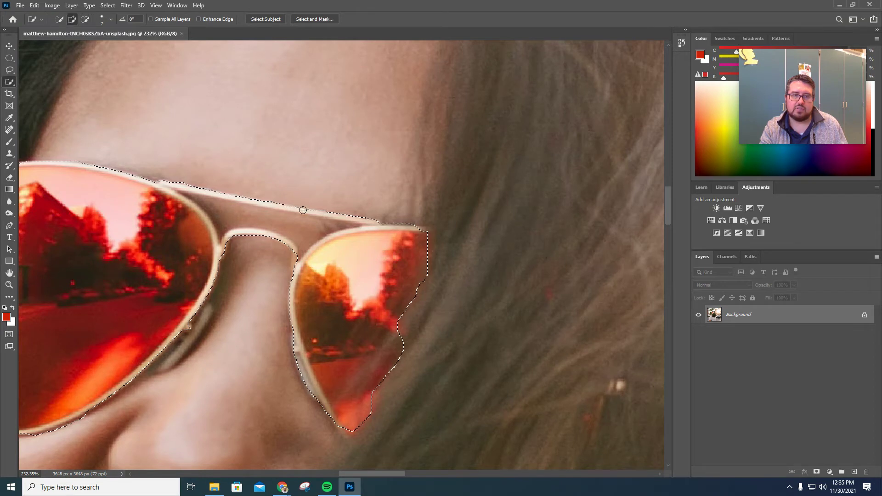
# Subtract the skin between the two bridge bars and clean up the bar ends with a 5 px brush.
pyautogui.press('alt')
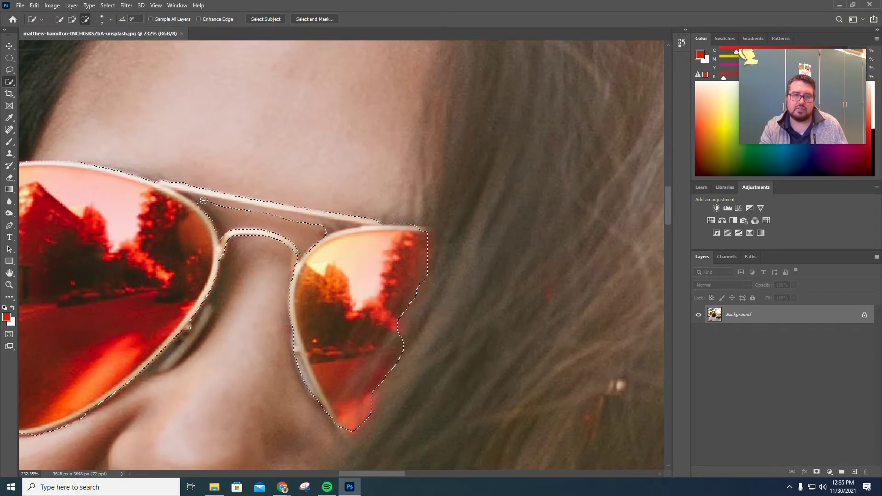
pyautogui.keyDown('alt'); pyautogui.click(350, 224); pyautogui.keyUp('alt')
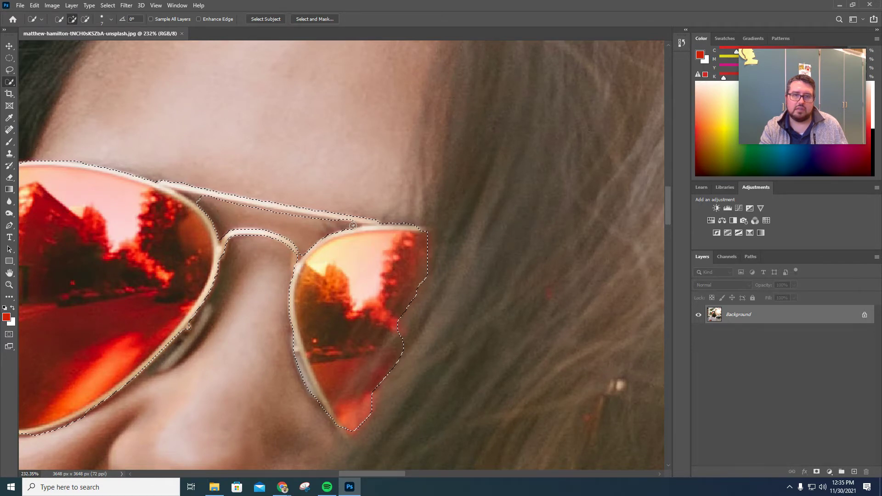
pyautogui.keyDown('alt'); pyautogui.click(353, 225); pyautogui.keyUp('alt')
pyautogui.press('alt')
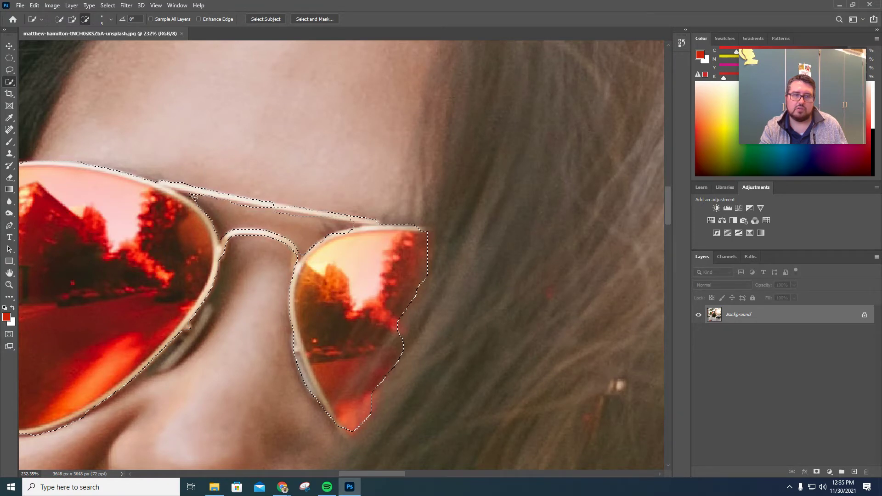
pyautogui.moveTo(191, 197); pyautogui.dragTo(208, 197)
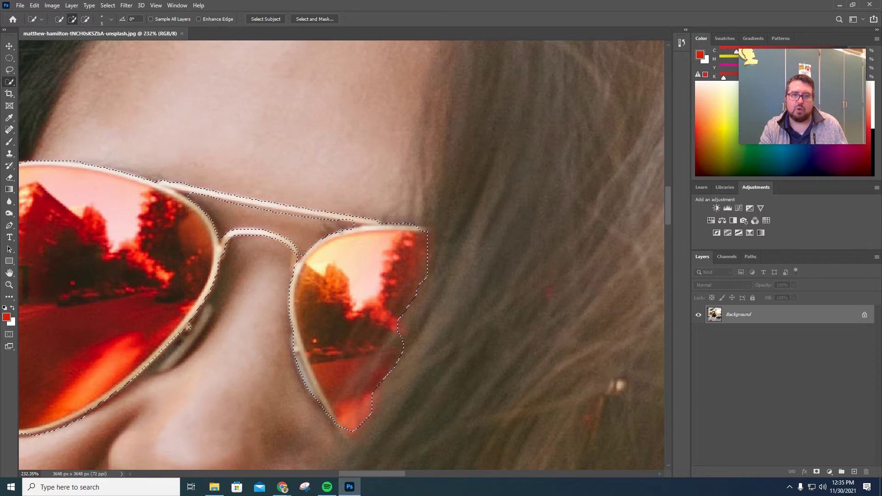
pyautogui.keyDown('alt'); pyautogui.click(356, 226); pyautogui.keyUp('alt')
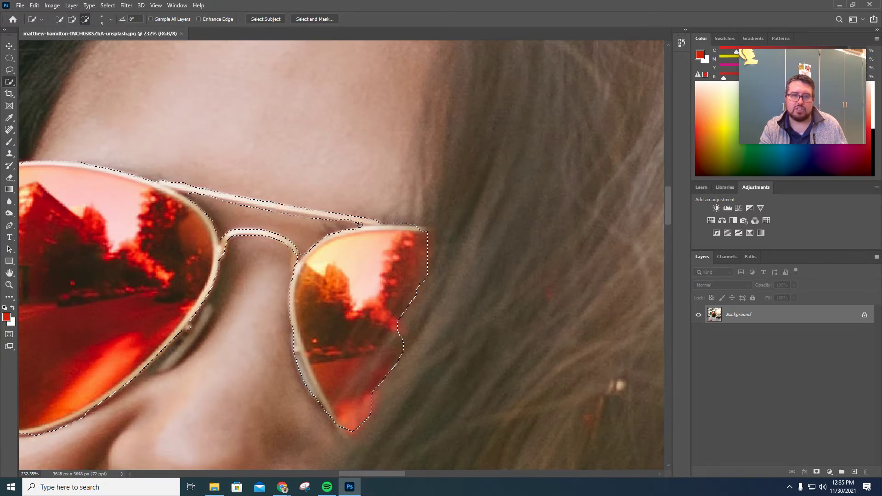
pyautogui.click(353, 220)
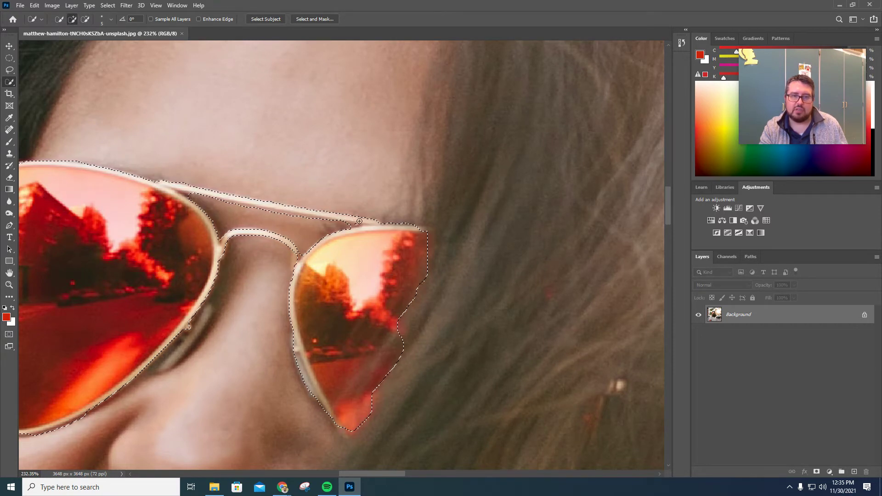
# Clean up the selection where the upper bridge bar meets the smaller lens's rim, undoing the last subtraction.
pyautogui.keyDown('alt'); pyautogui.click(349, 224); pyautogui.keyUp('alt')
pyautogui.click(357, 222)
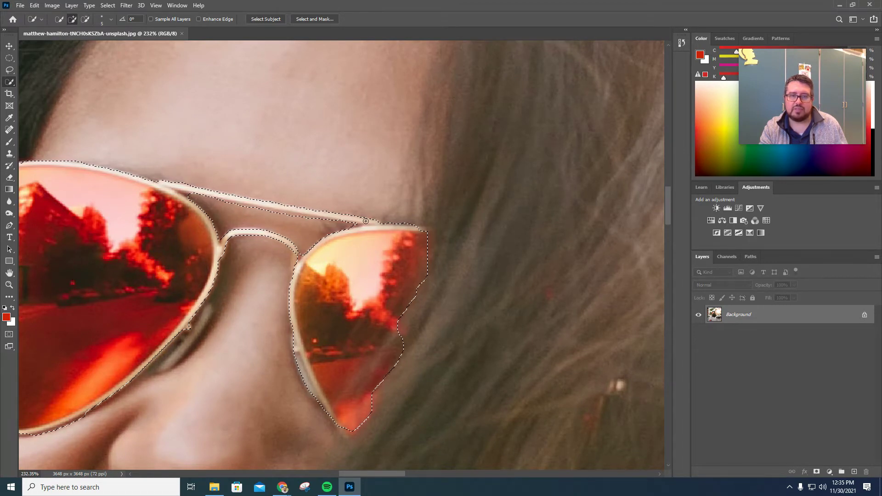
pyautogui.keyDown('alt'); pyautogui.click(405, 220); pyautogui.keyUp('alt')
pyautogui.hotkey('ctrl', 'z')
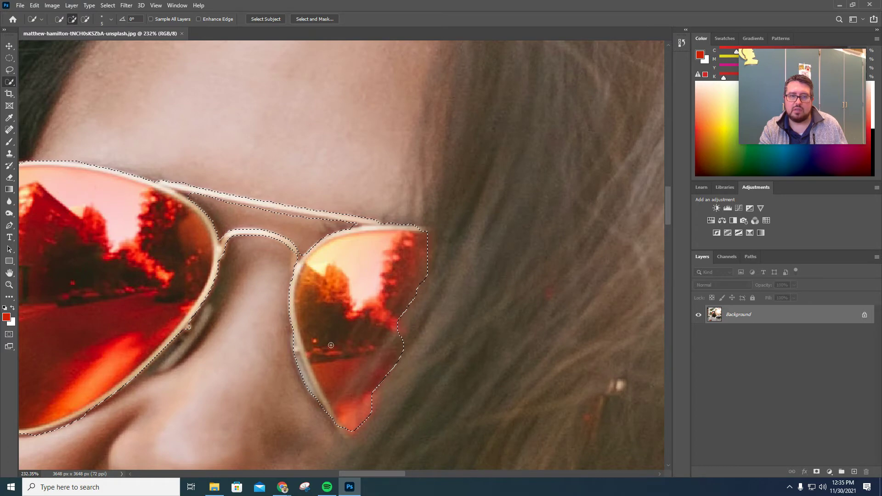
# Add a Black & White adjustment layer masked to the sunglasses selection and move its properties clear of the subject.
pyautogui.scroll(-6, 177, 364)
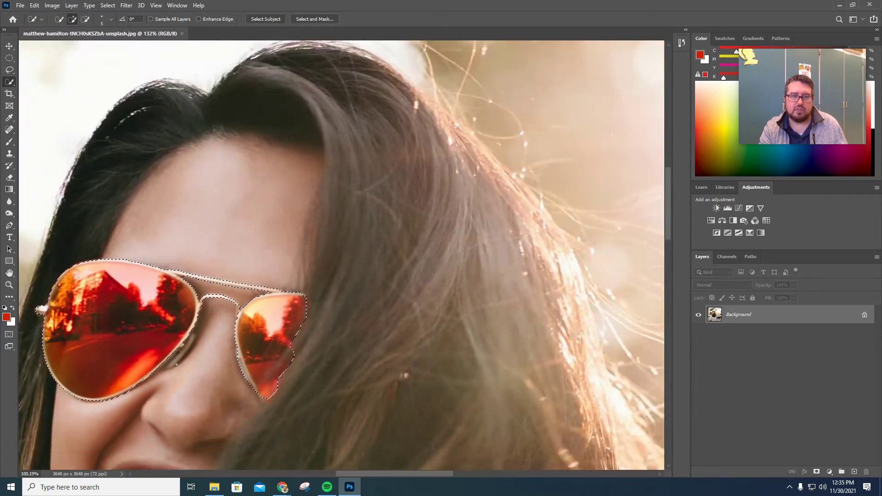
pyautogui.scroll(3, 176, 364)
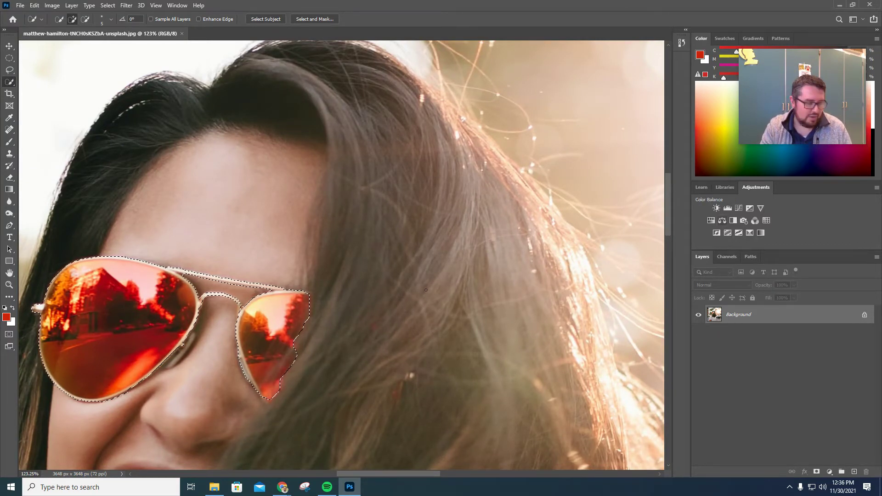
pyautogui.scroll(-5, 320, 314)
pyautogui.scroll(-3, 322, 314)
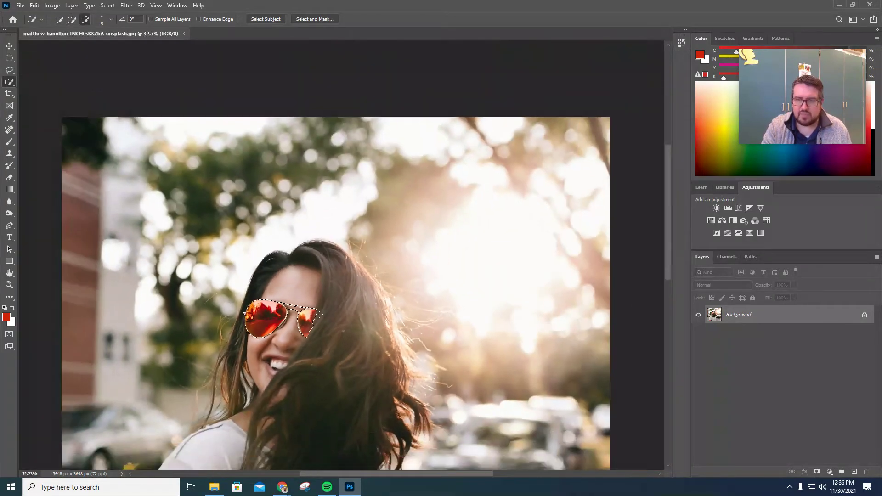
pyautogui.scroll(4, 322, 314)
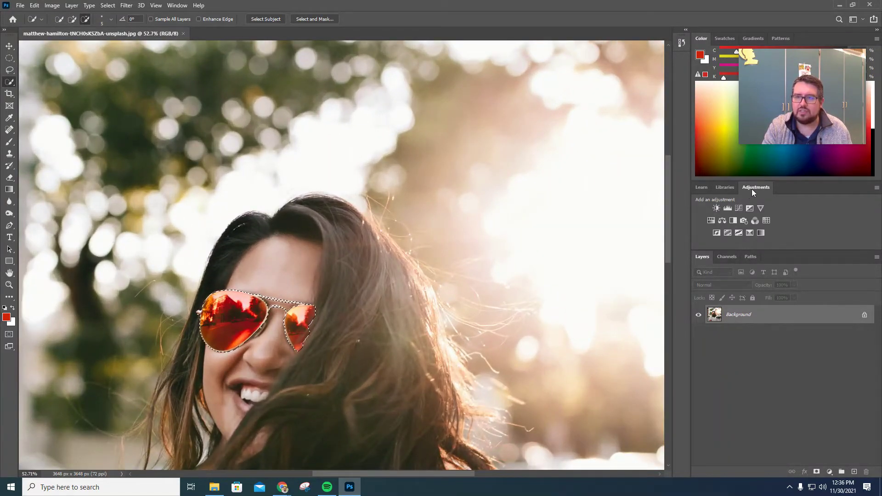
pyautogui.click(734, 223)
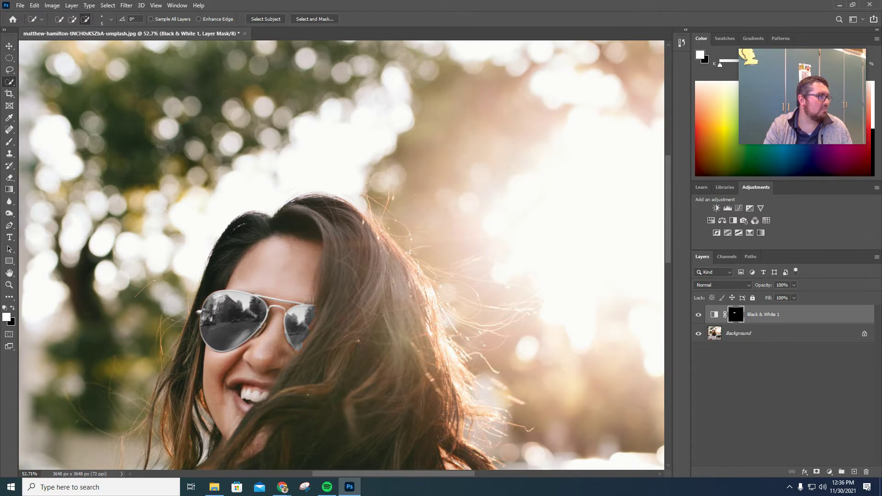
pyautogui.moveTo(36, 78); pyautogui.dragTo(625, 75)
pyautogui.moveTo(598, 40); pyautogui.dragTo(607, 43)
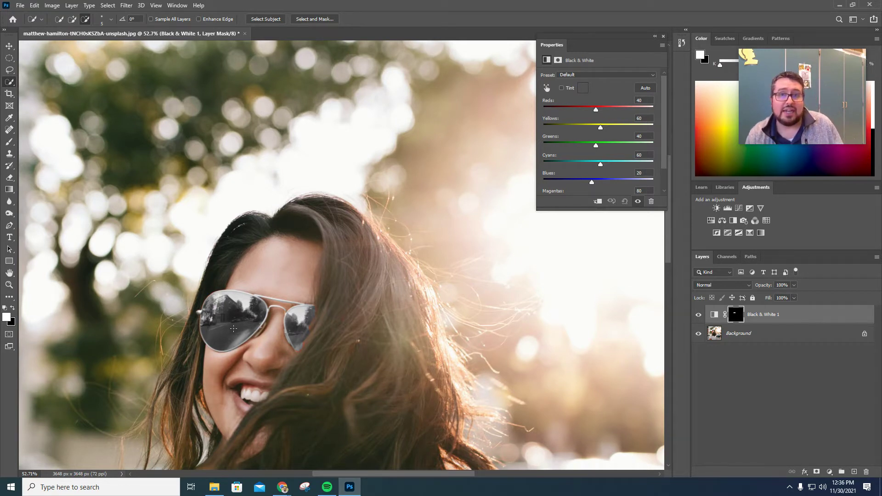
# Invert the Black & White layer's mask so the effect applies to everything except the sunglasses.
pyautogui.click(735, 316)
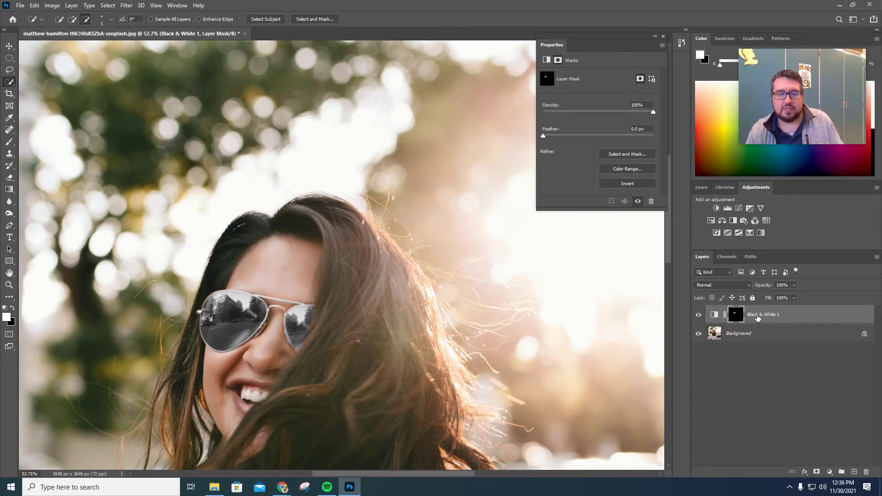
pyautogui.hotkey('ctrl', 'i')
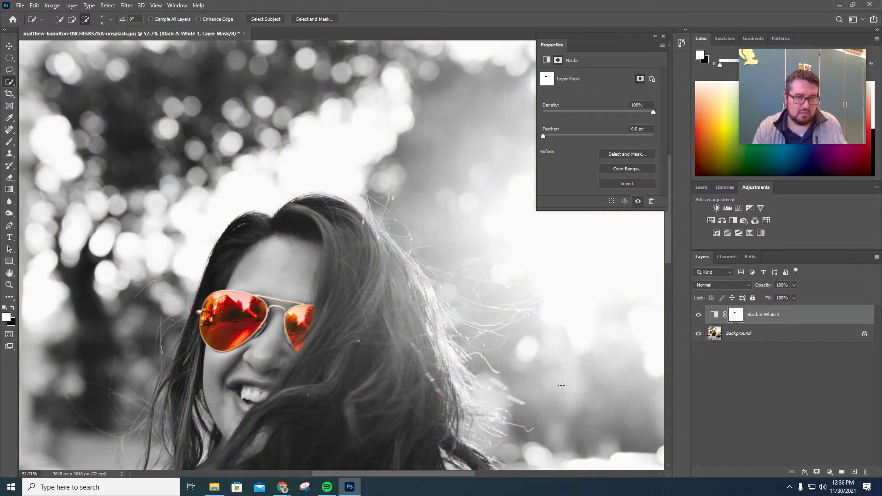
# Adjust the Black & White mix to Reds -4, Yellows 27, Greens 77, Cyans 17 and Blues 46.
pyautogui.scroll(-6, 561, 385)
pyautogui.scroll(3, 478, 385)
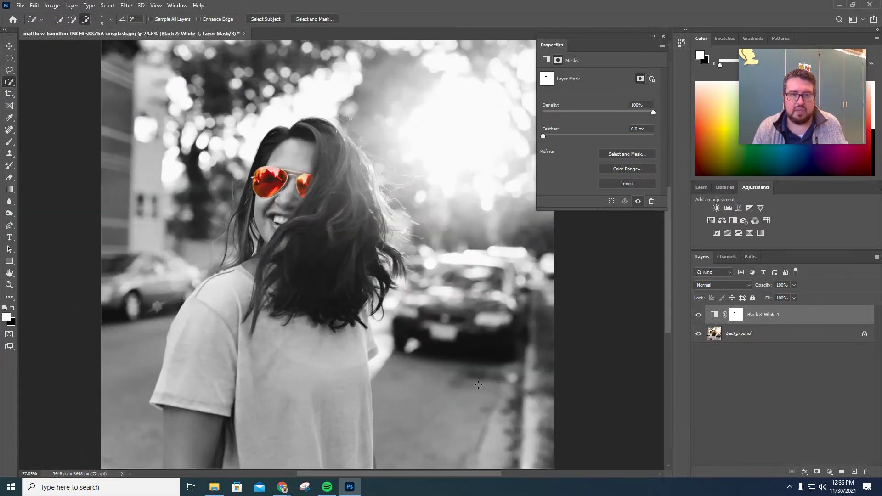
pyautogui.scroll(-1, 477, 385)
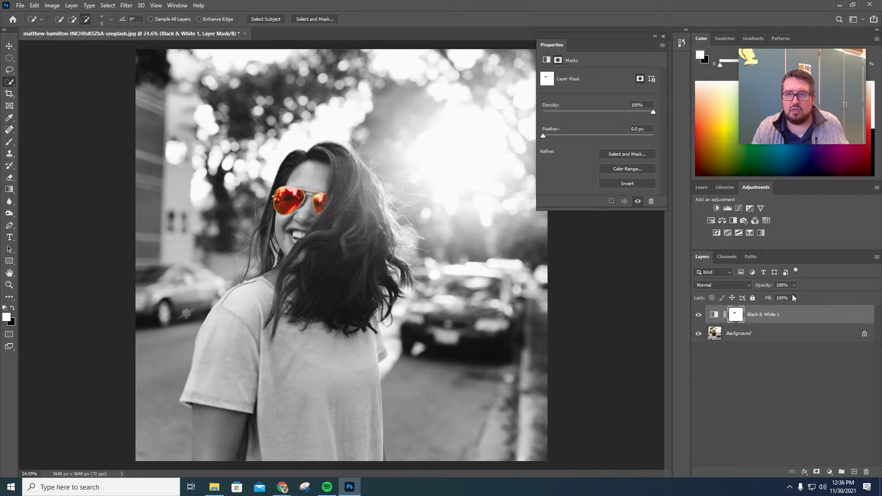
pyautogui.click(765, 316)
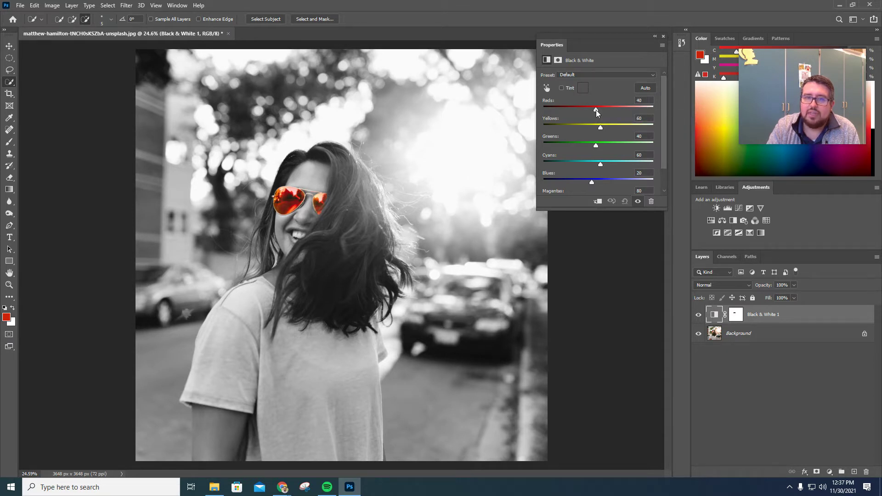
pyautogui.moveTo(600, 108); pyautogui.dragTo(588, 184)
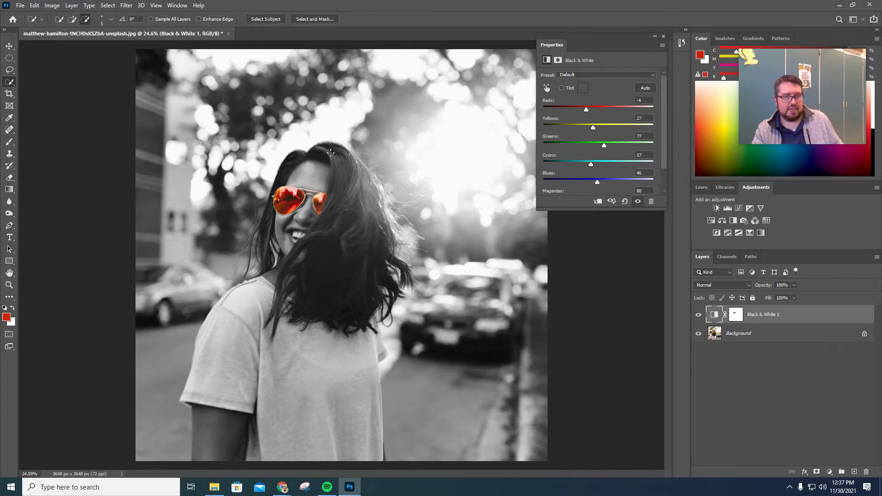
# Target the Black & White layer's mask and activate the Brush tool for retouching the sunglasses' edges.
pyautogui.scroll(1, 300, 170)
pyautogui.scroll(5, 299, 171)
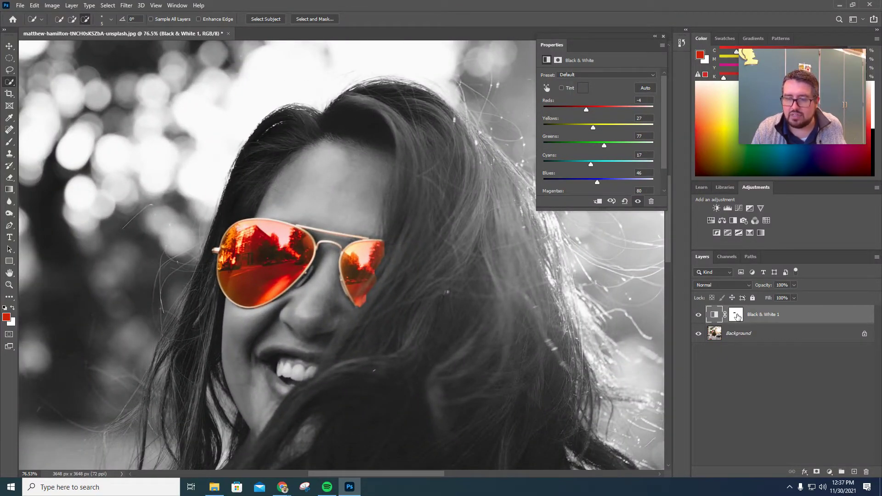
pyautogui.click(737, 316)
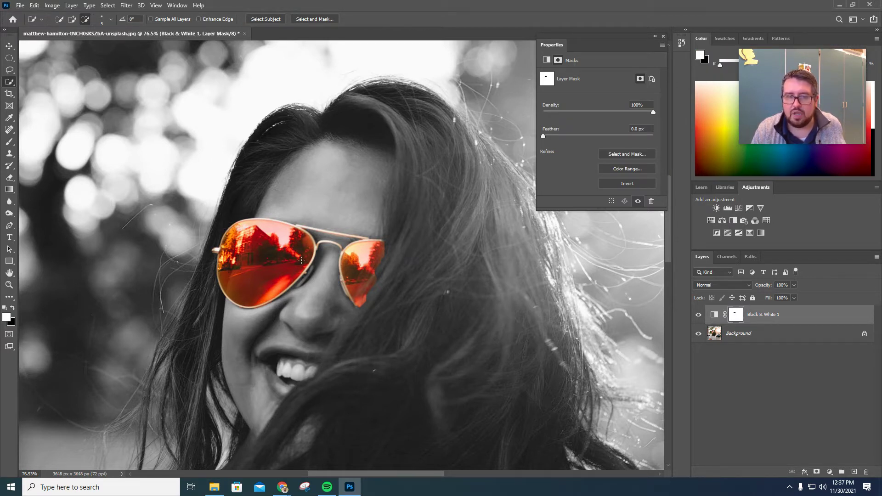
pyautogui.scroll(5, 320, 260)
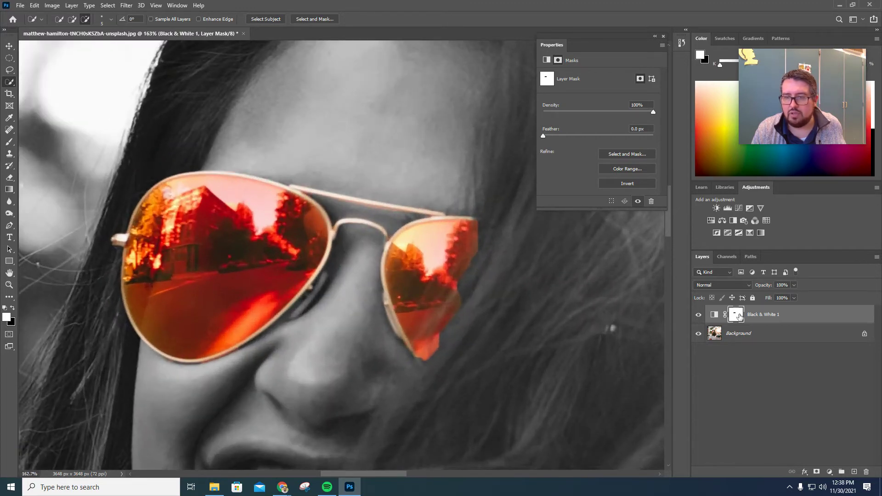
pyautogui.click(10, 142)
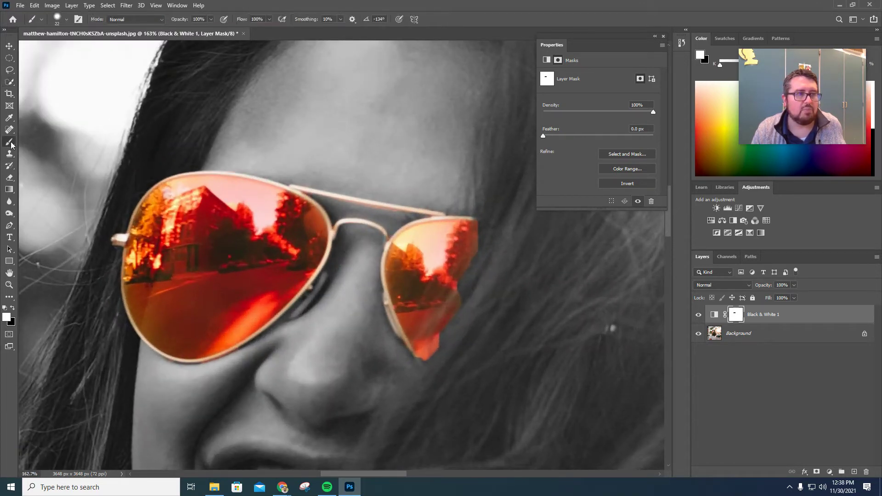
# Switch between the foreground and background colours, ending with black as the mask painting colour.
pyautogui.click(13, 309)
pyautogui.click(13, 309)
pyautogui.click(13, 310)
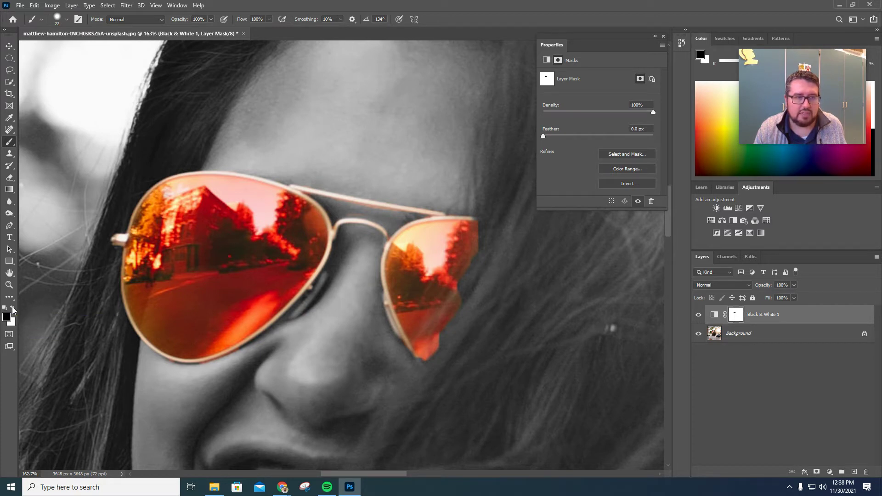
pyautogui.click(13, 310)
pyautogui.click(13, 310)
pyautogui.click(13, 310)
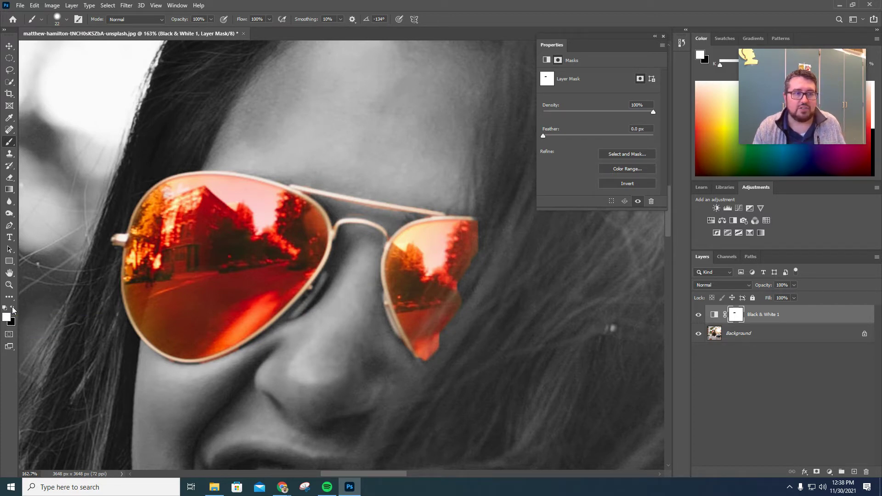
pyautogui.click(12, 309)
pyautogui.click(13, 309)
pyautogui.click(12, 310)
pyautogui.click(13, 310)
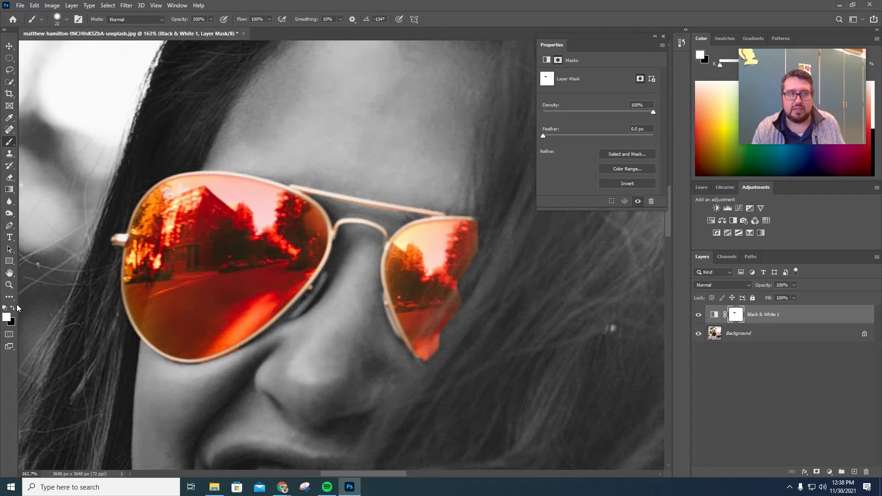
pyautogui.click(13, 309)
# Set the mask brush's hardness to 75%, keeping its size at 22 px.
pyautogui.click(67, 20)
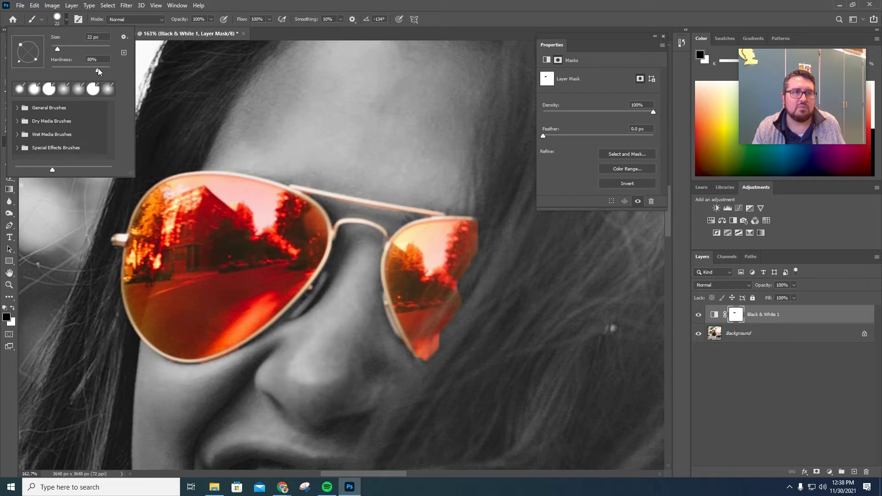
pyautogui.click(96, 69)
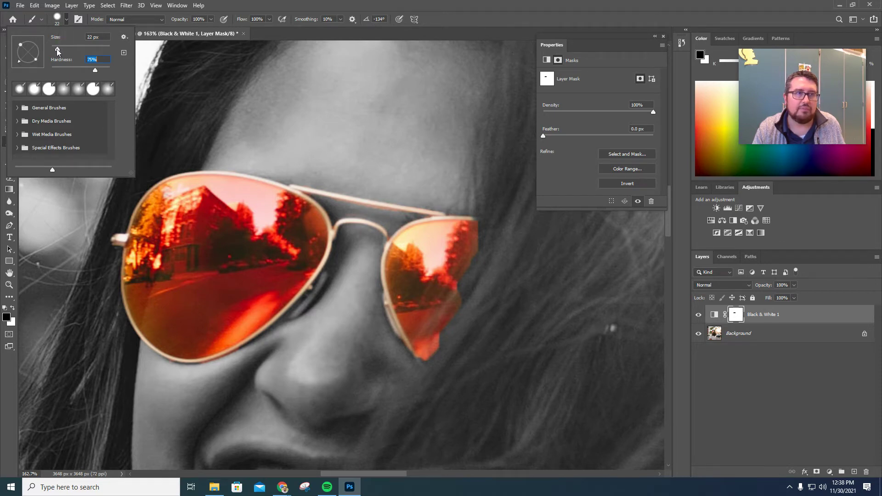
pyautogui.click(66, 20)
# Paint white on the mask with an 11 px brush to remove the colour spill above the lower bridge bar.
pyautogui.scroll(5, 361, 216)
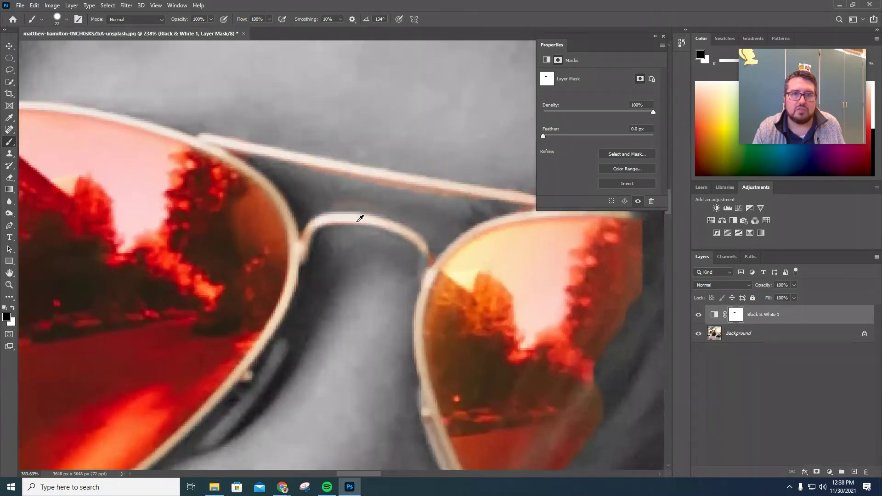
pyautogui.scroll(-3, 371, 187)
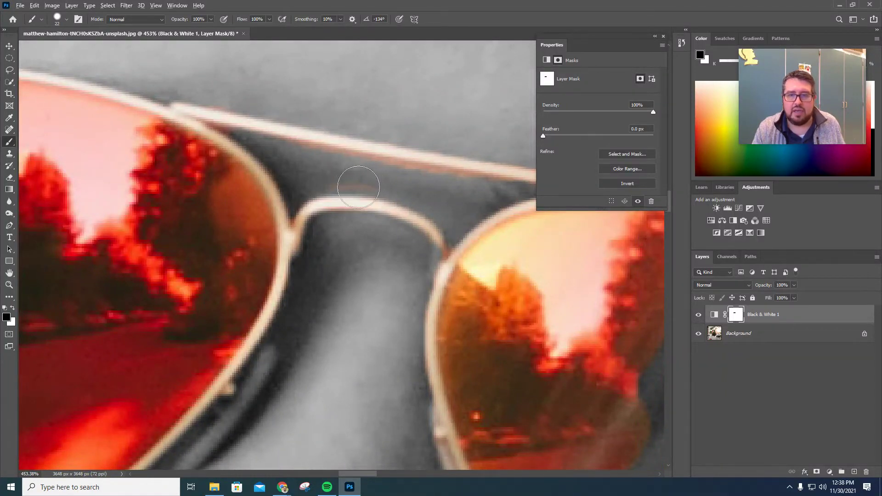
pyautogui.scroll(-1, 358, 187)
pyautogui.scroll(1, 359, 187)
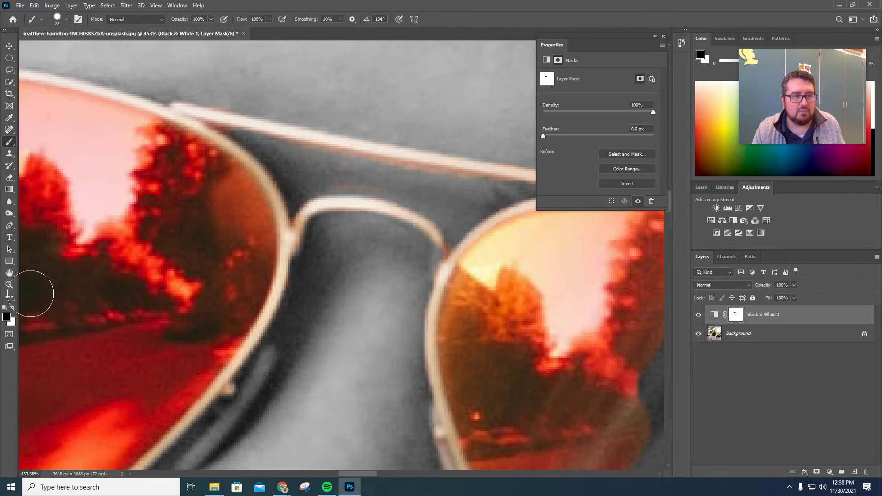
pyautogui.press('x')
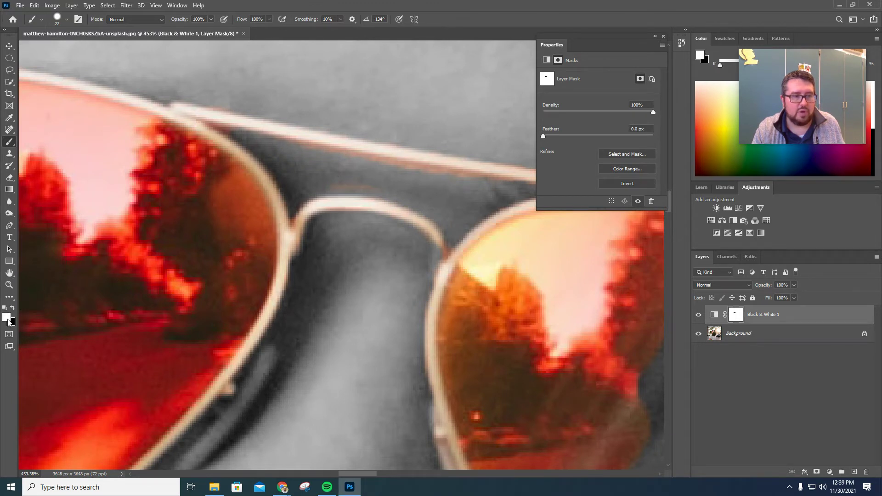
pyautogui.moveTo(372, 188); pyautogui.dragTo(362, 191)
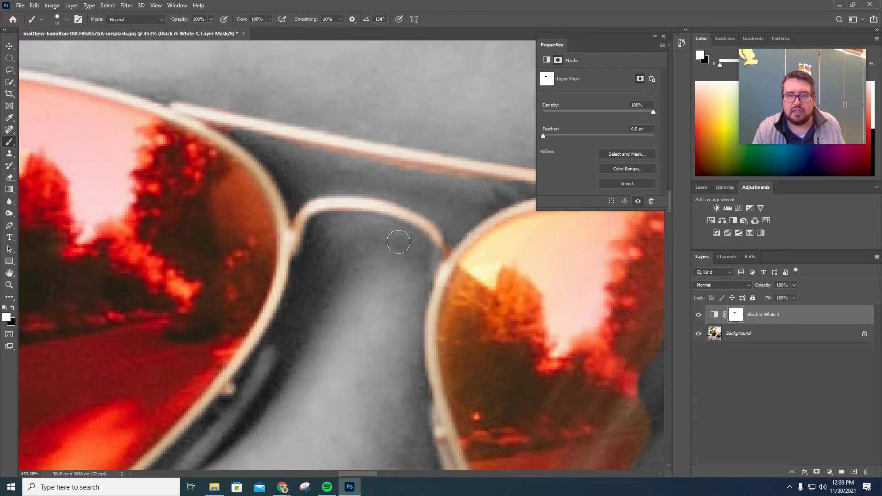
# Paint black on the mask with a small brush to restore colour where the lower bridge bar joins the smaller lens.
pyautogui.scroll(-2, 355, 217)
pyautogui.scroll(3, 354, 216)
pyautogui.scroll(-2, 350, 220)
pyautogui.scroll(1, 350, 223)
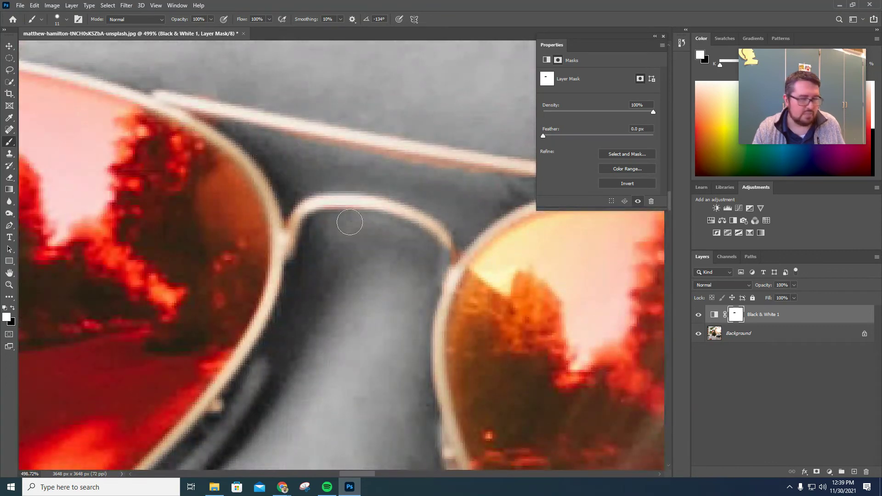
pyautogui.press('x')
pyautogui.scroll(4, 452, 262)
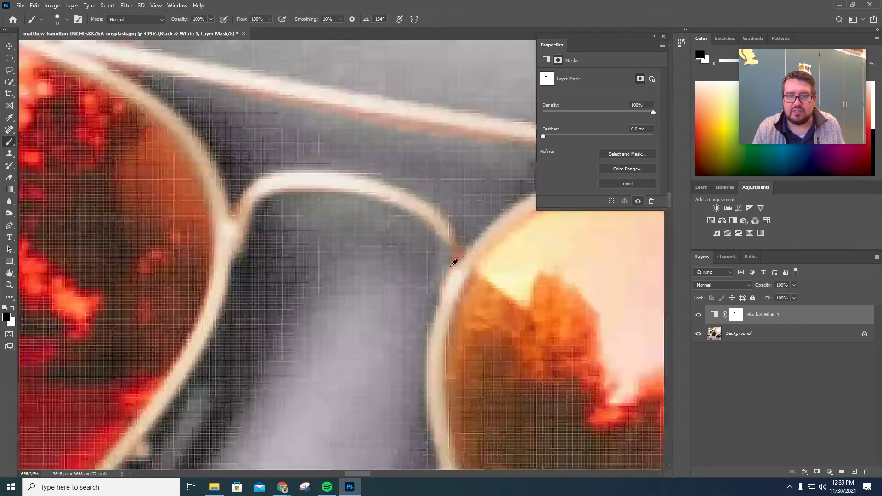
pyautogui.moveTo(452, 274)
pyautogui.mouseDown()
pyautogui.moveTo(452, 239)
pyautogui.moveTo(465, 257)
pyautogui.moveTo(458, 286)
pyautogui.moveTo(445, 233)
pyautogui.mouseUp()
pyautogui.scroll(2, 453, 242)
pyautogui.scroll(2, 452, 243)
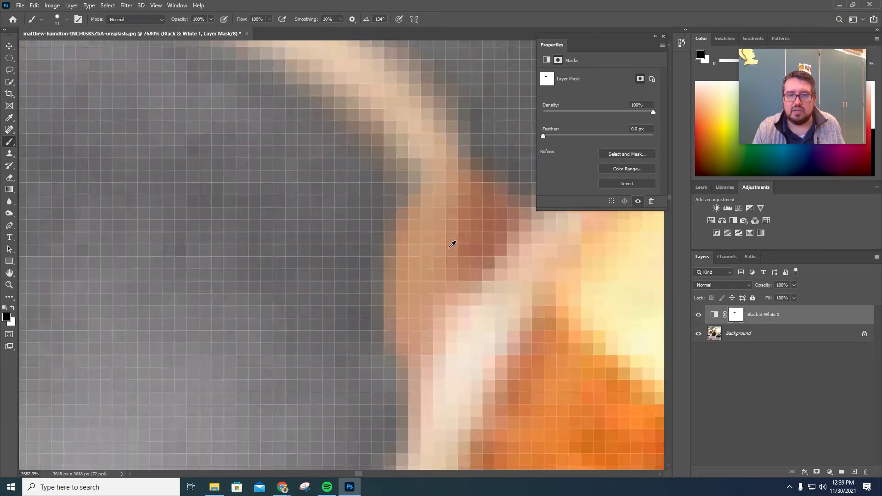
pyautogui.keyDown('alt'); pyautogui.rightClick(431, 207); pyautogui.keyUp('alt')
pyautogui.moveTo(430, 204)
pyautogui.mouseDown()
pyautogui.moveTo(390, 202)
pyautogui.moveTo(427, 212)
pyautogui.moveTo(402, 129)
pyautogui.mouseUp()
# Set the mask brush's size to 45 px and its hardness to 60%.
pyautogui.scroll(-5, 449, 269)
pyautogui.scroll(-8, 445, 275)
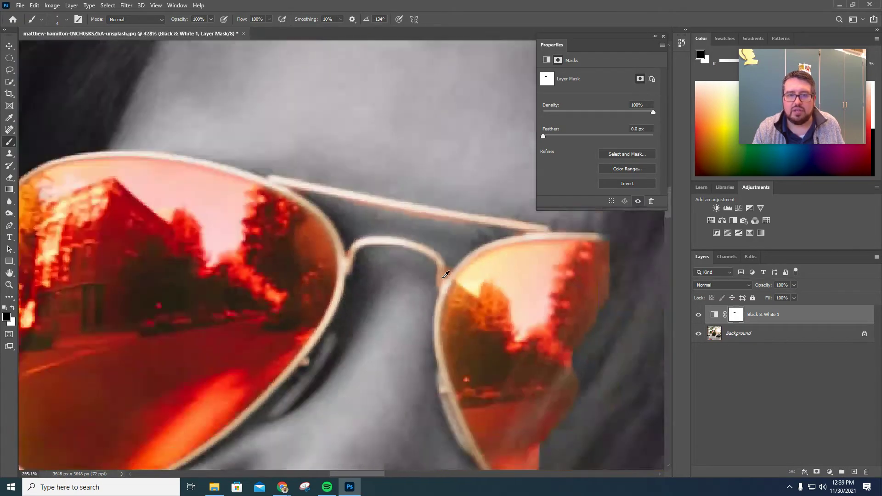
pyautogui.scroll(3, 391, 286)
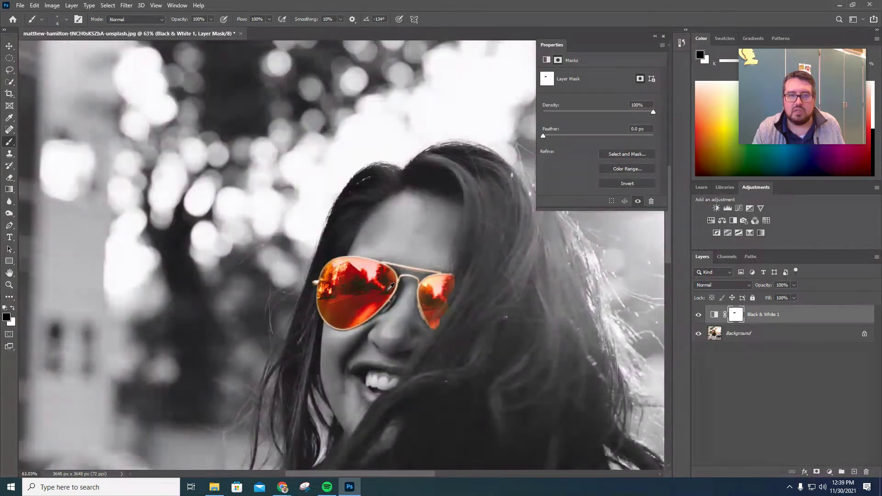
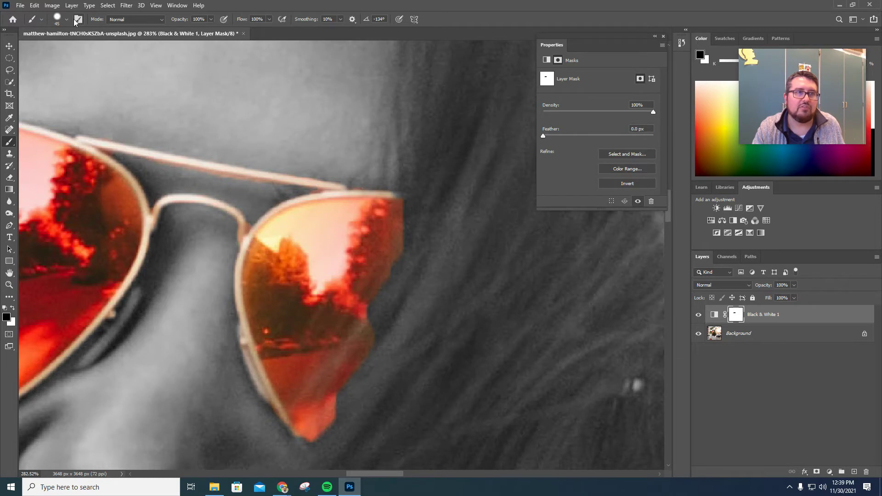
pyautogui.click(69, 20)
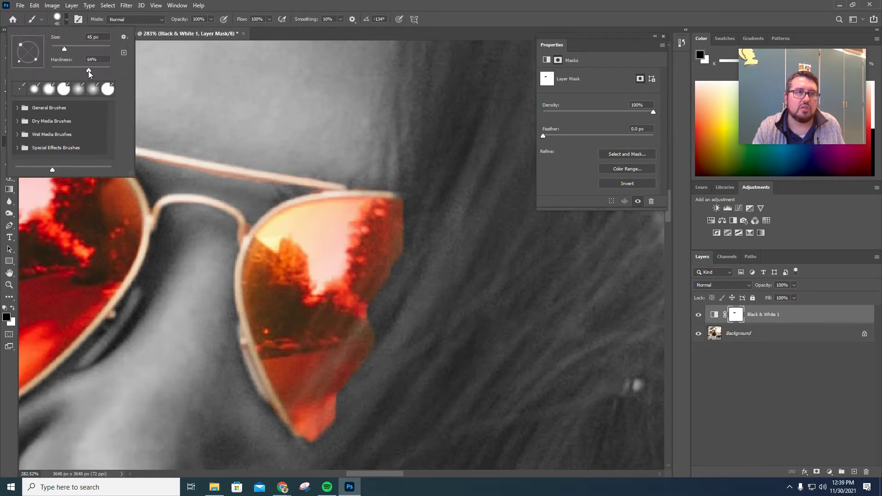
pyautogui.moveTo(87, 72); pyautogui.dragTo(87, 72)
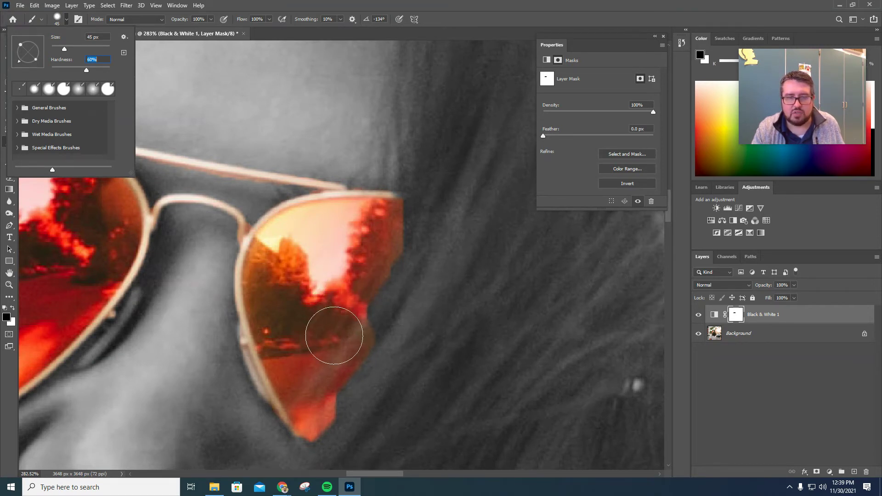
pyautogui.press('Return')
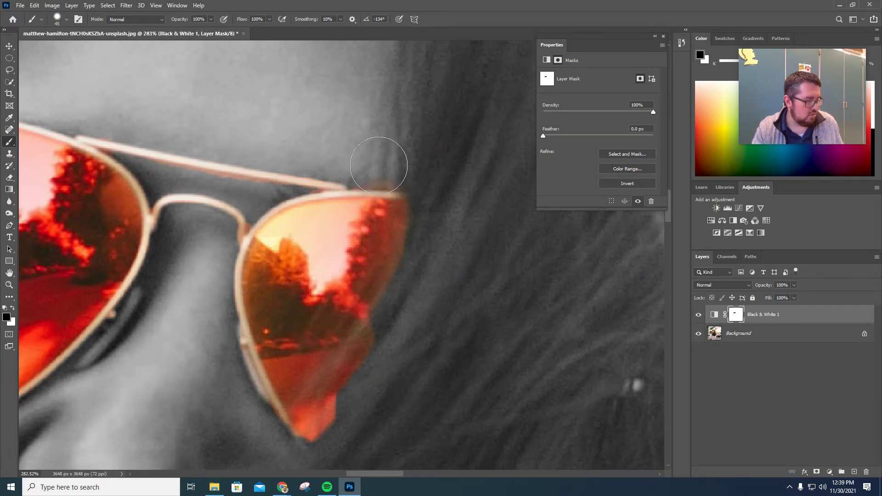
# Paint white on the mask above the smaller lens's outer corner to remove colour spill, and black along its lower outer edge to restore colour.
pyautogui.press('x')
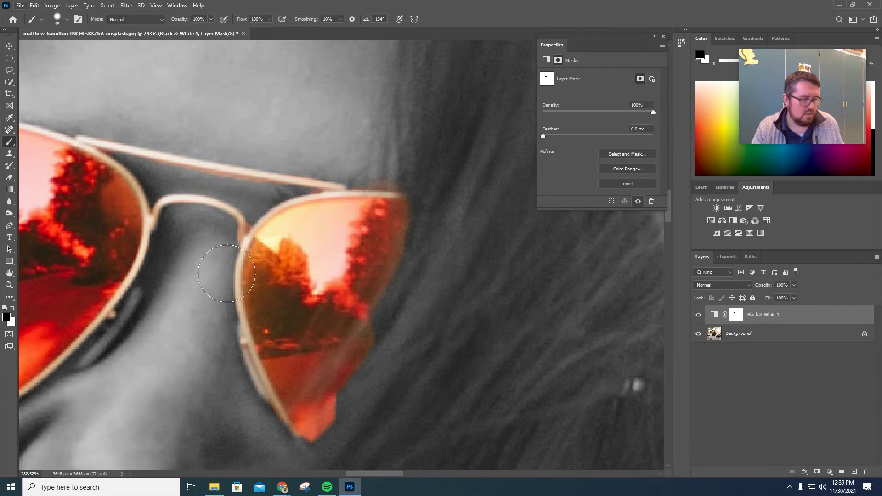
pyautogui.moveTo(382, 161)
pyautogui.mouseDown()
pyautogui.moveTo(385, 152)
pyautogui.moveTo(370, 151)
pyautogui.moveTo(393, 159)
pyautogui.mouseUp()
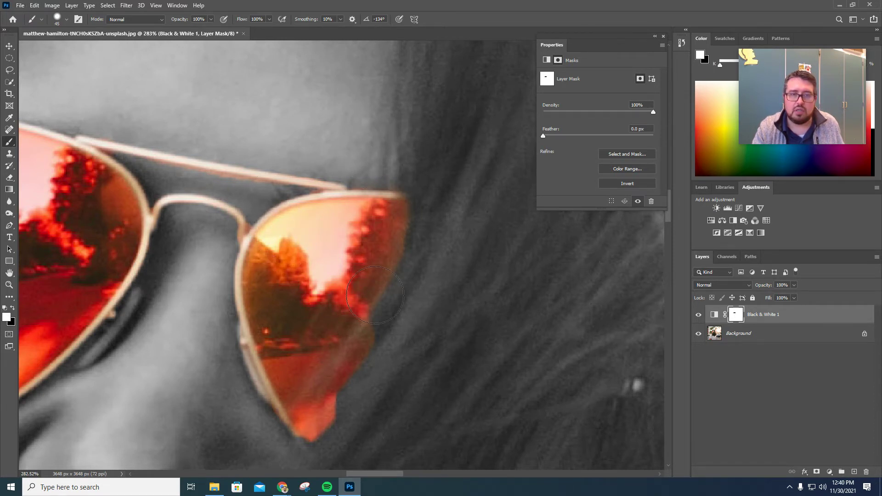
pyautogui.press('x')
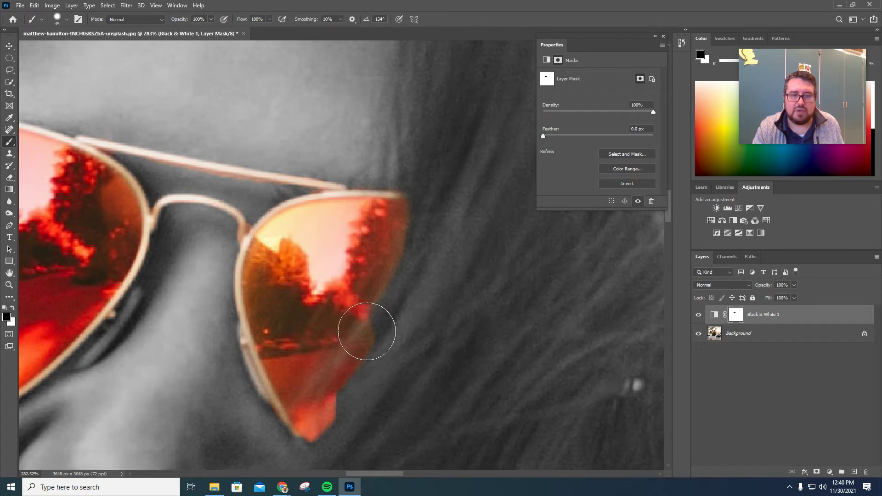
pyautogui.moveTo(351, 331)
pyautogui.mouseDown()
pyautogui.moveTo(327, 390)
pyautogui.moveTo(357, 351)
pyautogui.moveTo(309, 410)
pyautogui.moveTo(360, 389)
pyautogui.moveTo(313, 421)
pyautogui.moveTo(312, 411)
pyautogui.moveTo(338, 399)
pyautogui.mouseUp()
pyautogui.scroll(4, 354, 366)
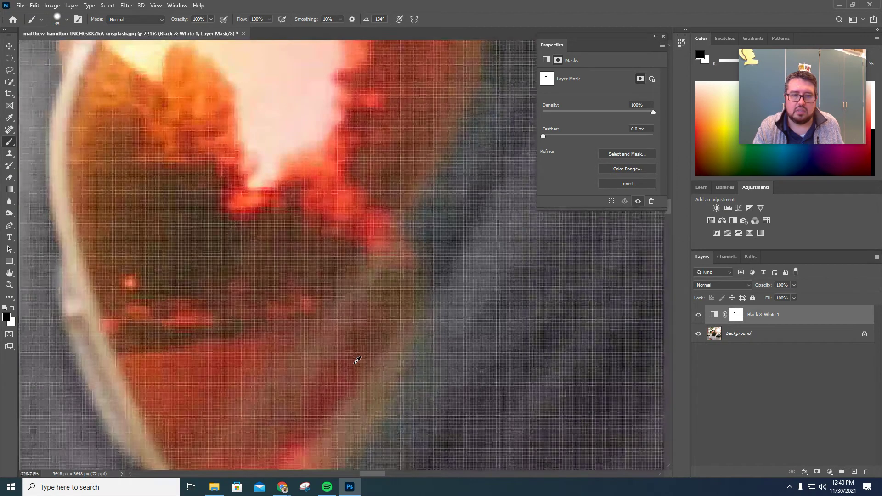
# Paint white on the mask with an 11 px brush to trim the colour spill along the smaller lens's lower outer edge.
pyautogui.scroll(-2, 363, 356)
pyautogui.press('x')
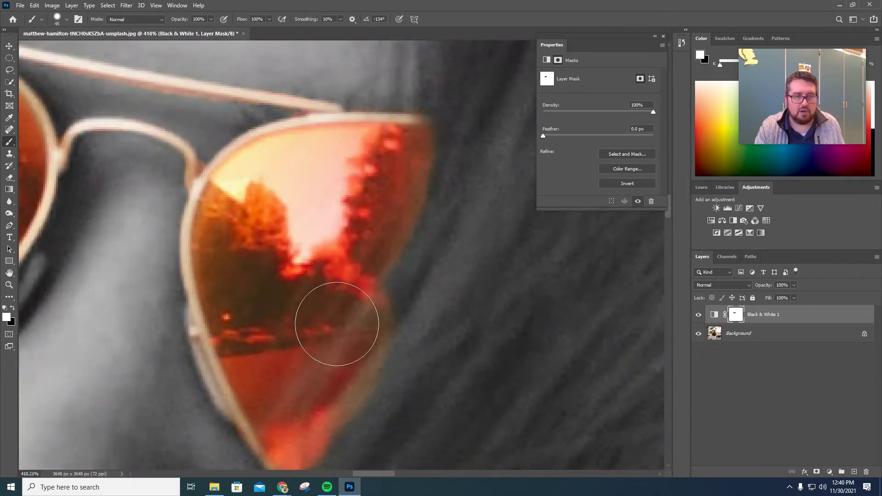
pyautogui.moveTo(378, 339); pyautogui.dragTo(363, 339)
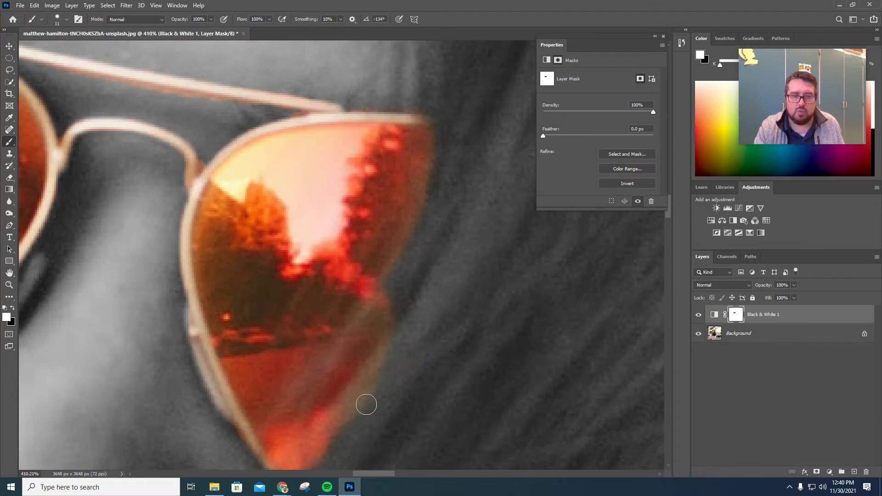
pyautogui.moveTo(366, 404)
pyautogui.mouseDown()
pyautogui.moveTo(410, 327)
pyautogui.moveTo(358, 396)
pyautogui.moveTo(391, 366)
pyautogui.moveTo(382, 362)
pyautogui.moveTo(361, 442)
pyautogui.moveTo(387, 386)
pyautogui.moveTo(344, 441)
pyautogui.moveTo(370, 439)
pyautogui.moveTo(383, 307)
pyautogui.mouseUp()
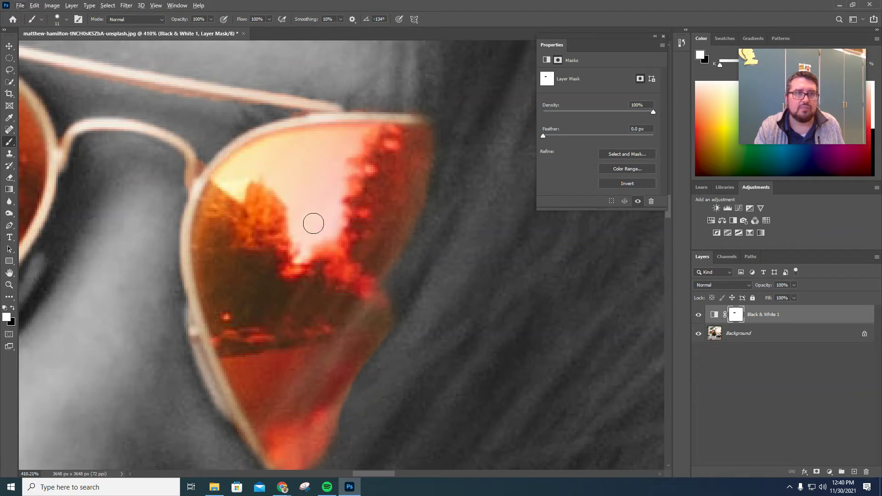
pyautogui.click(67, 19)
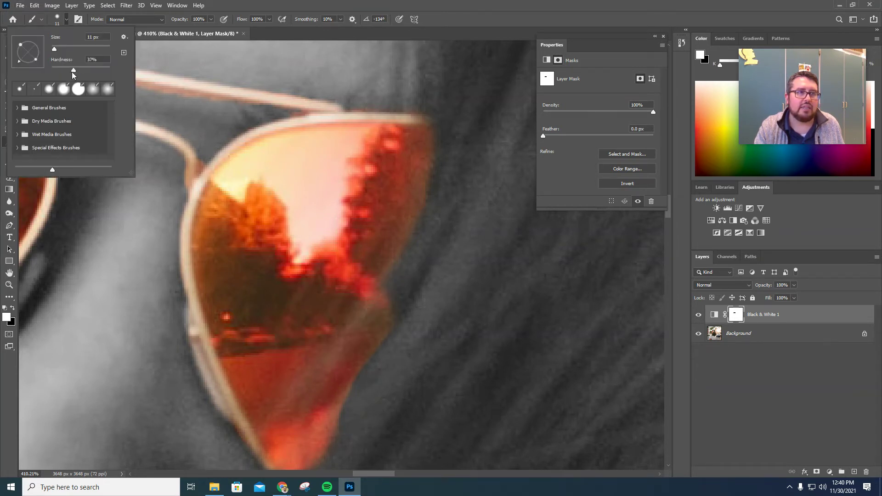
pyautogui.moveTo(72, 74); pyautogui.dragTo(68, 74)
pyautogui.moveTo(389, 292); pyautogui.dragTo(348, 329)
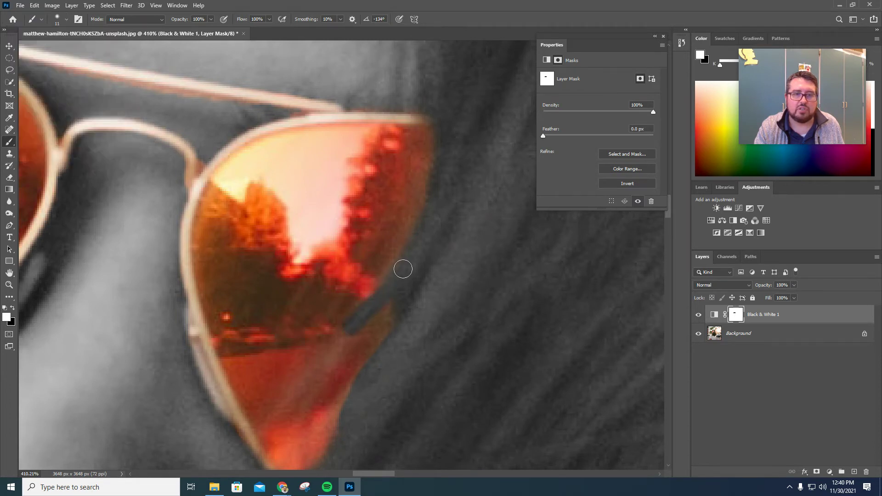
pyautogui.click(67, 19)
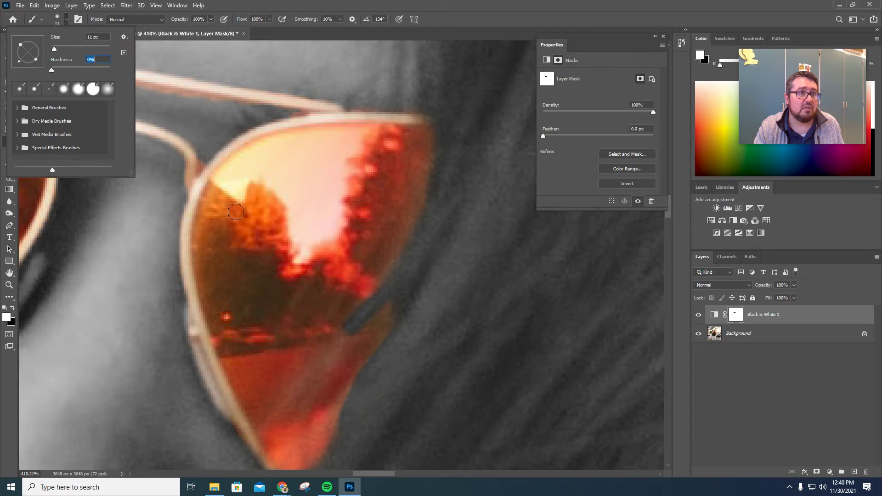
pyautogui.write('23')
pyautogui.press('Return')
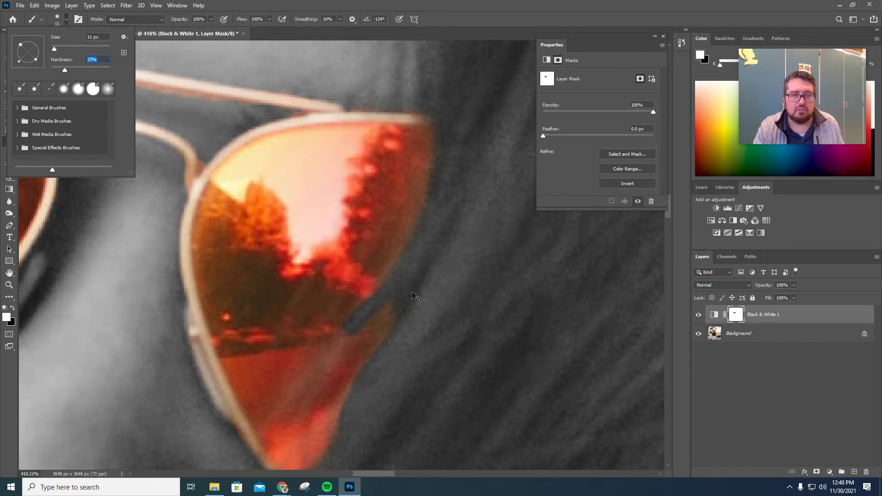
pyautogui.write('23')
pyautogui.press('Return')
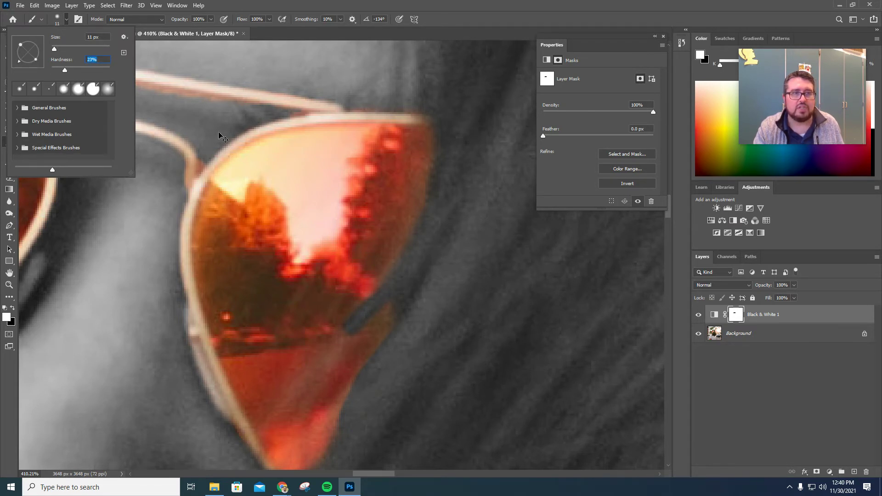
pyautogui.click(156, 95)
pyautogui.hotkey('ctrl', 'z')
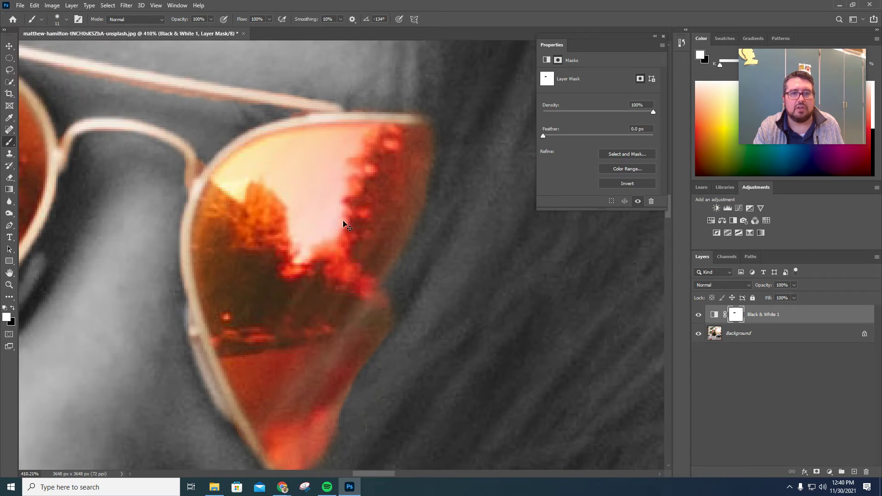
# Paint white on the mask with an 11 px, 0% hardness brush to remove colour from the hair overlapping the smaller lens's lower outer edge.
pyautogui.click(67, 19)
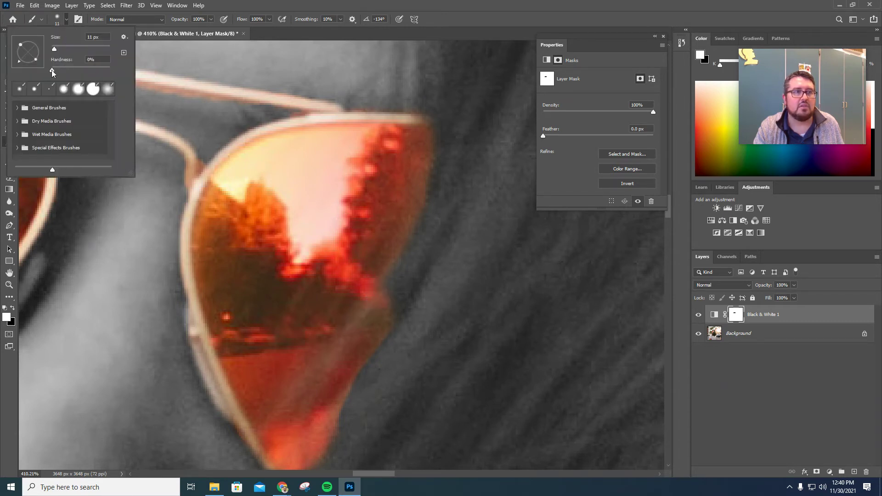
pyautogui.click(389, 287)
pyautogui.moveTo(351, 337)
pyautogui.mouseDown()
pyautogui.moveTo(404, 284)
pyautogui.moveTo(416, 295)
pyautogui.moveTo(425, 319)
pyautogui.moveTo(394, 384)
pyautogui.mouseUp()
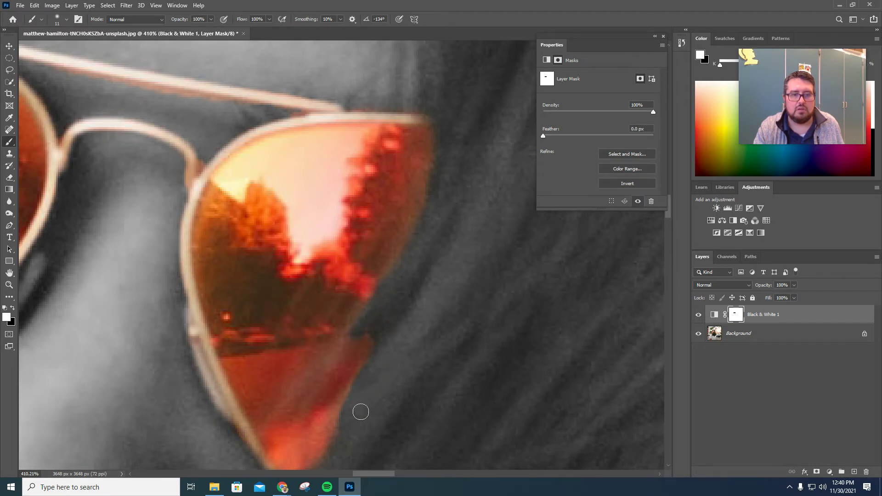
pyautogui.moveTo(389, 370); pyautogui.dragTo(333, 457)
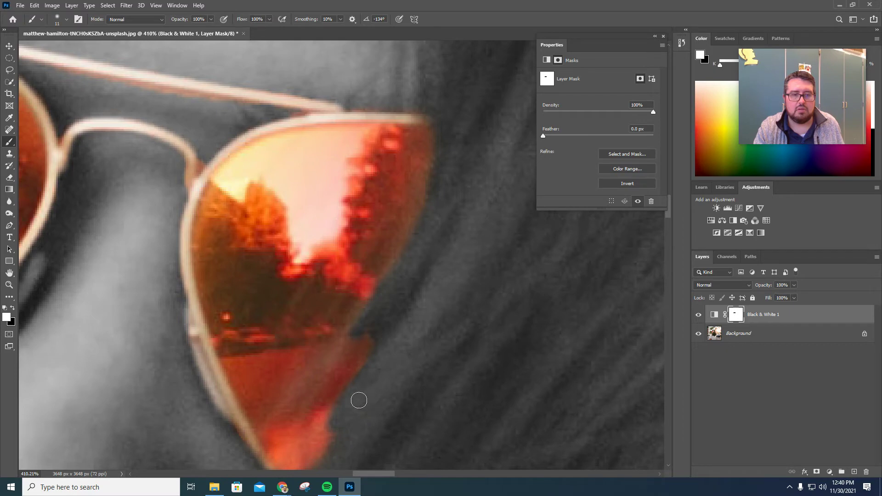
pyautogui.moveTo(330, 425); pyautogui.dragTo(318, 466)
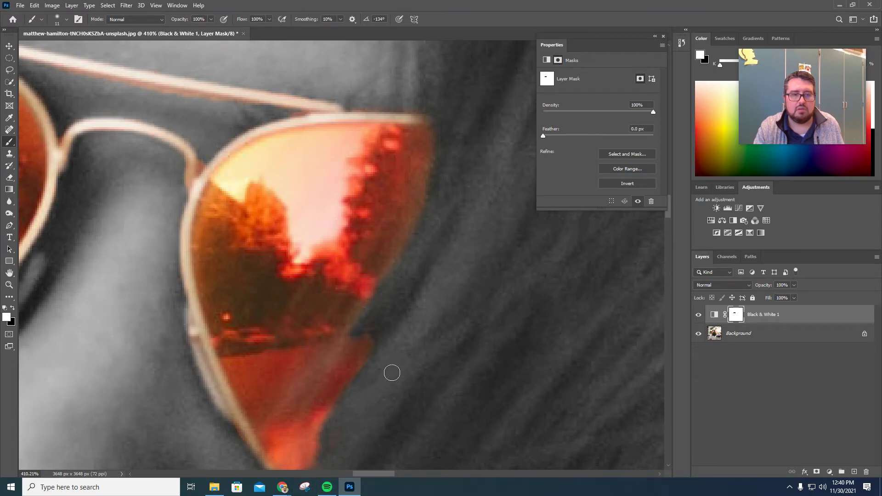
# Examine the coloured sunglasses close up and within the whole black and white portrait.
pyautogui.scroll(-3, 370, 345)
pyautogui.scroll(-5, 372, 345)
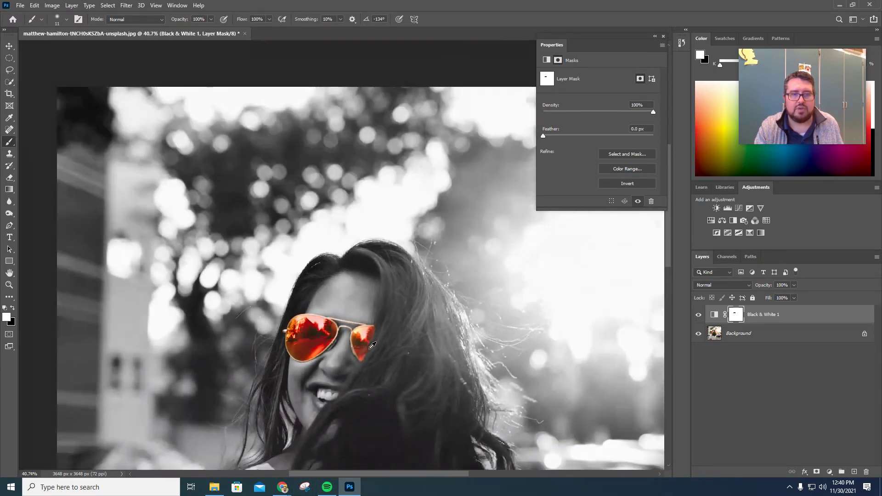
pyautogui.scroll(-1, 347, 373)
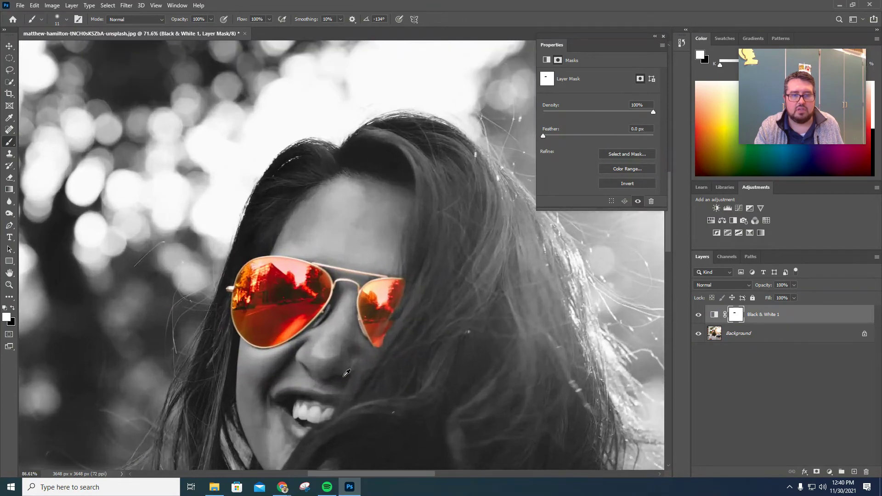
pyautogui.scroll(2, 347, 373)
pyautogui.scroll(-5, 346, 373)
pyautogui.scroll(-2, 347, 373)
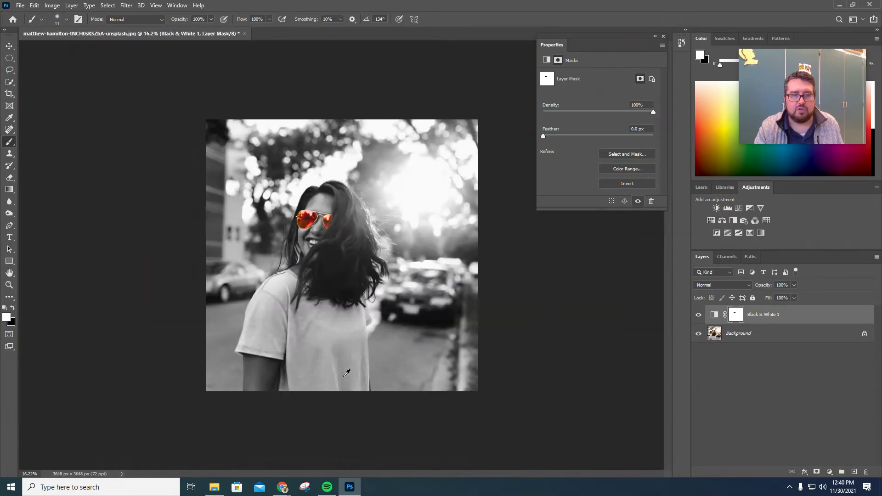
pyautogui.scroll(2, 346, 373)
pyautogui.scroll(1, 343, 376)
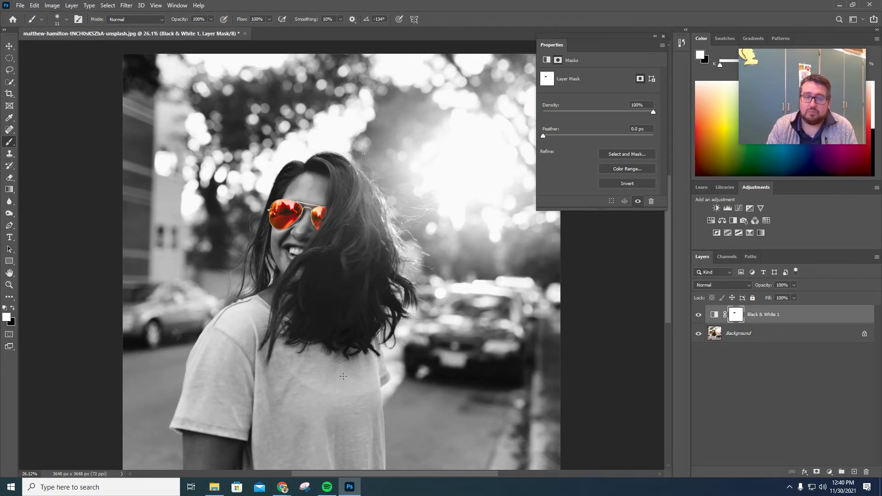
# Revert the photo to its last saved version and add a new Black & White adjustment layer.
pyautogui.click(21, 5)
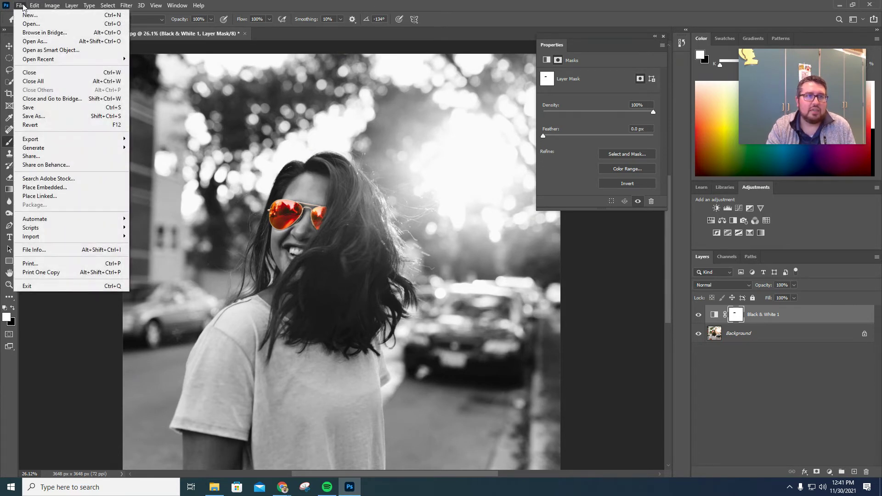
pyautogui.click(37, 126)
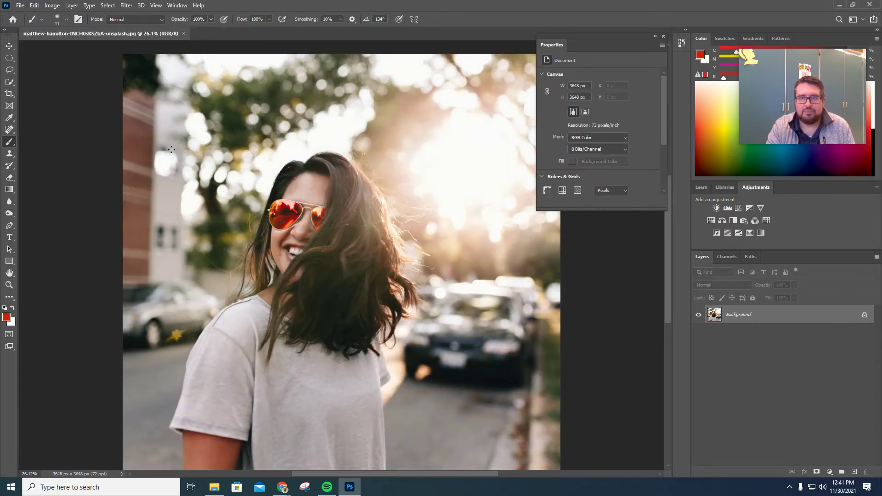
pyautogui.click(734, 221)
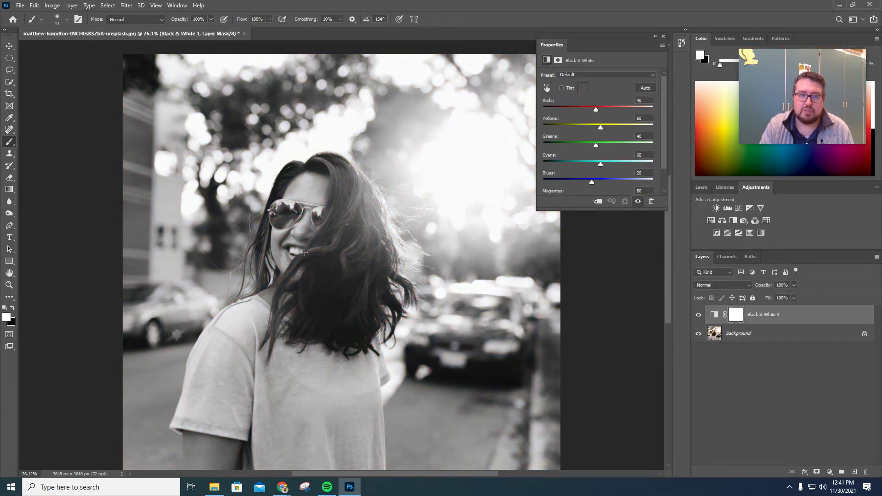
# Paint black on the new layer's mask over the larger lens with a 200 px, 0% hardness brush to bring back its colour.
pyautogui.moveTo(190, 215); pyautogui.dragTo(349, 229)
pyautogui.scroll(3, 405, 244)
pyautogui.scroll(-1, 405, 244)
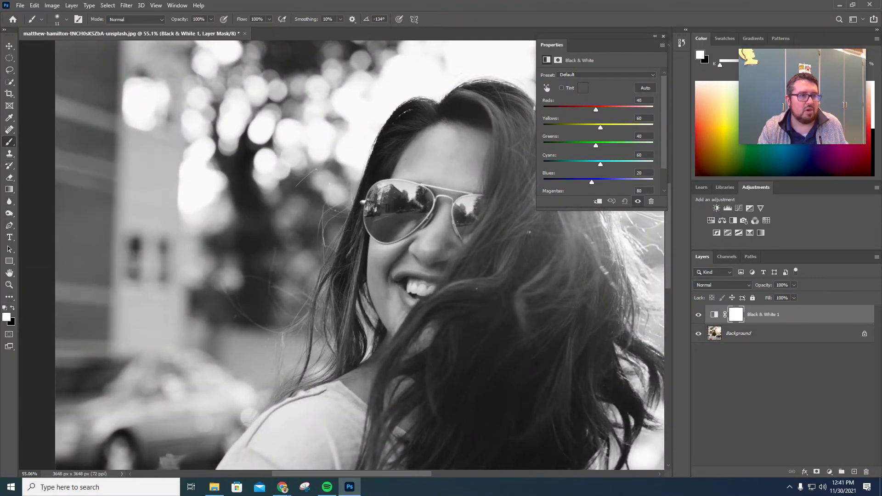
pyautogui.click(12, 309)
pyautogui.keyDown('alt'); pyautogui.rightClick(214, 285); pyautogui.keyUp('alt')
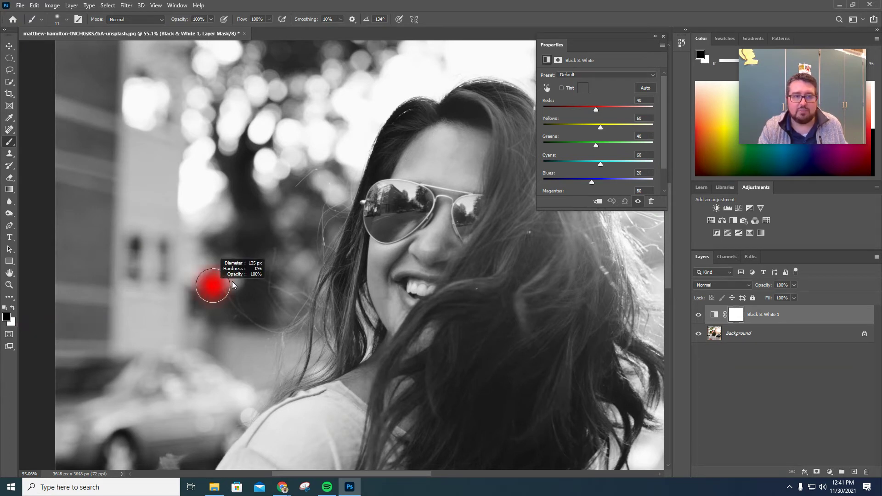
pyautogui.moveTo(390, 204)
pyautogui.mouseDown()
pyautogui.moveTo(385, 212)
pyautogui.moveTo(414, 202)
pyautogui.moveTo(384, 220)
pyautogui.mouseUp()
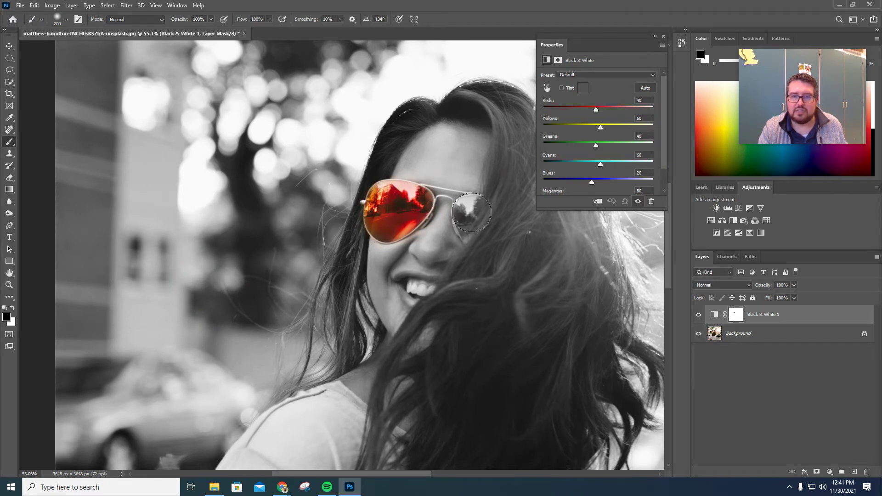
# Paint black on the mask over the smaller lens and the sunglasses frame to restore their colour.
pyautogui.moveTo(471, 212); pyautogui.dragTo(357, 216)
pyautogui.scroll(6, 471, 205)
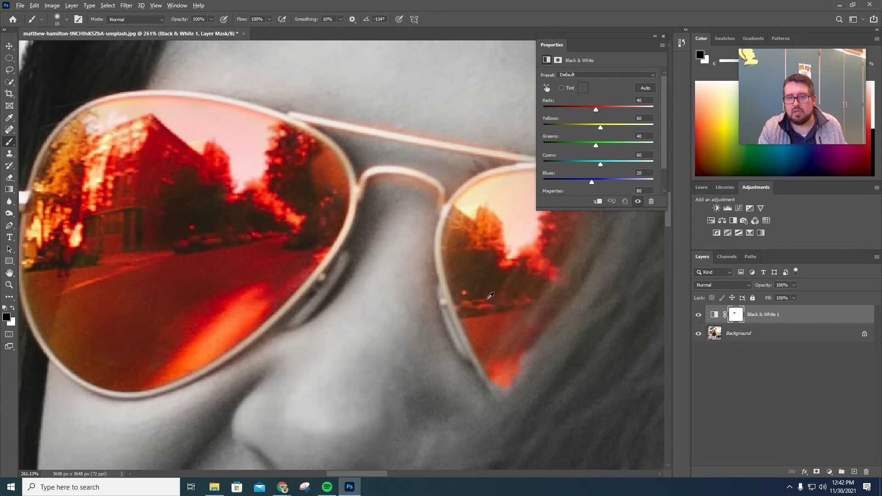
pyautogui.scroll(-5, 490, 296)
pyautogui.scroll(10, 459, 303)
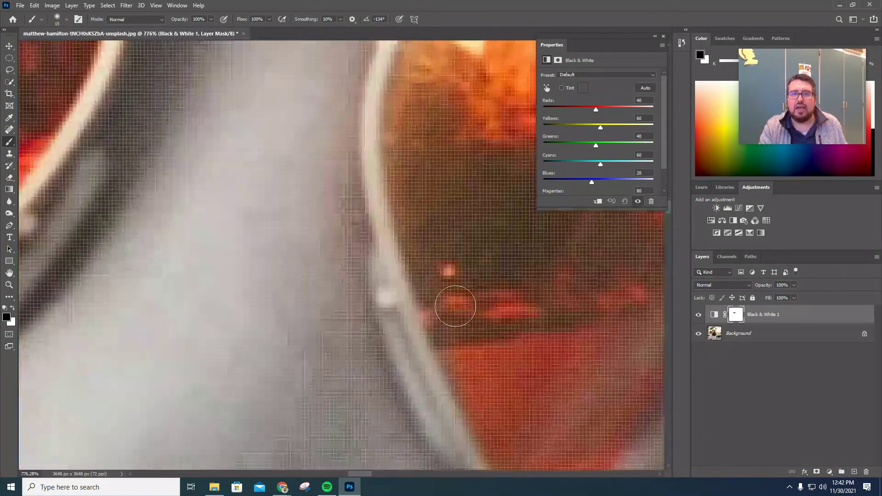
# Paint white on the Black & White layer's mask over the skin between the two lenses to make it grey again.
pyautogui.scroll(5, 456, 306)
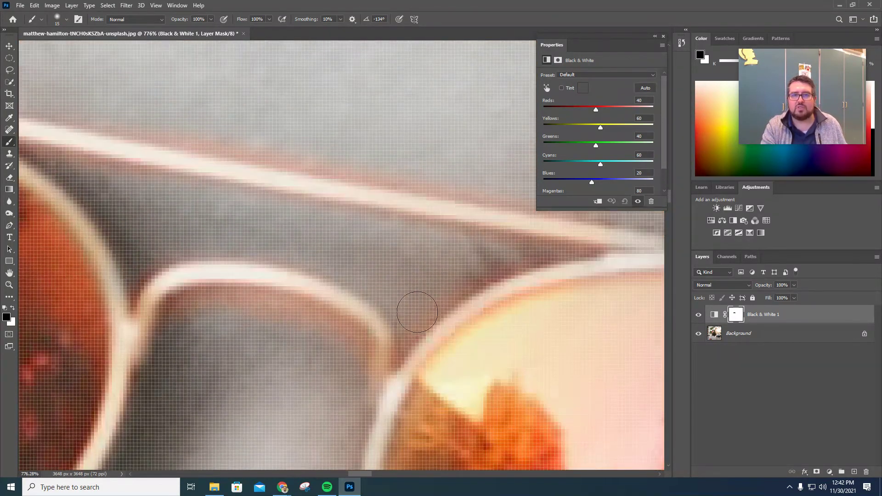
pyautogui.scroll(-3, 370, 238)
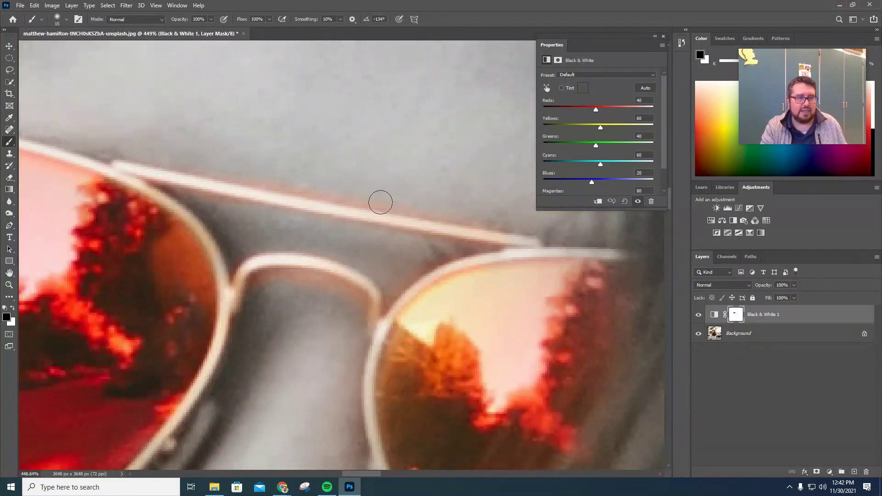
pyautogui.press('x')
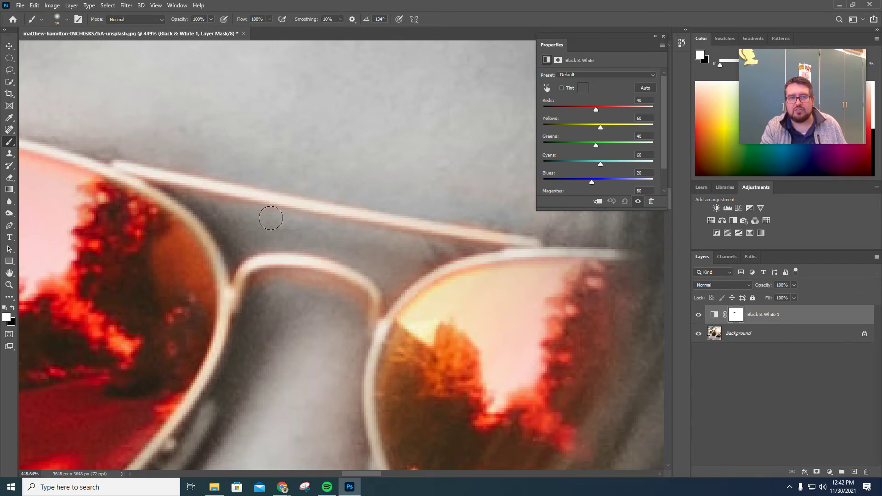
pyautogui.moveTo(437, 247); pyautogui.dragTo(427, 257)
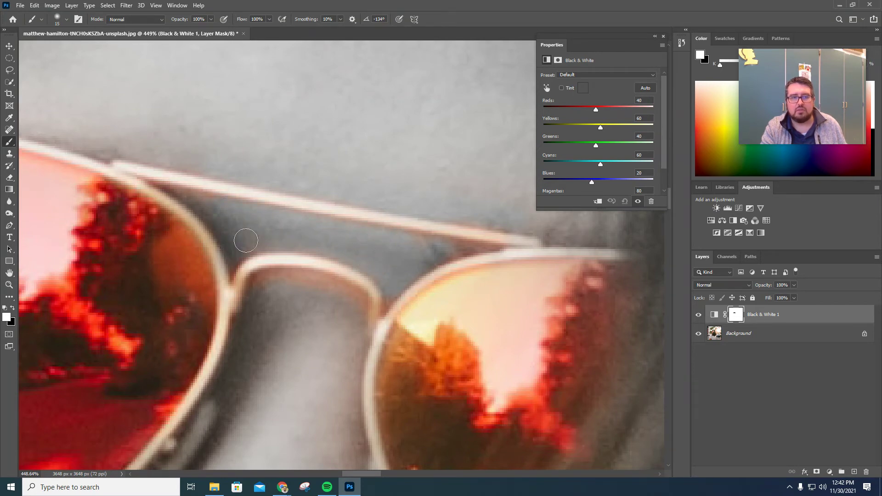
pyautogui.scroll(-10, 330, 258)
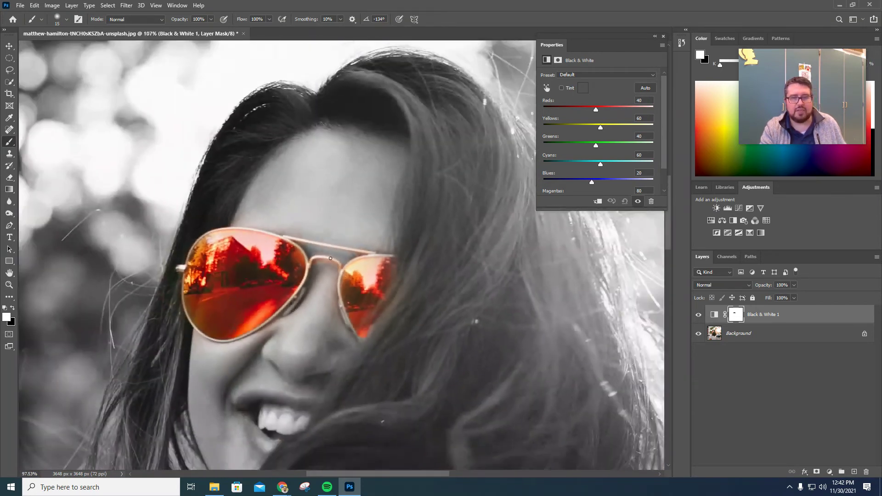
pyautogui.scroll(2, 334, 255)
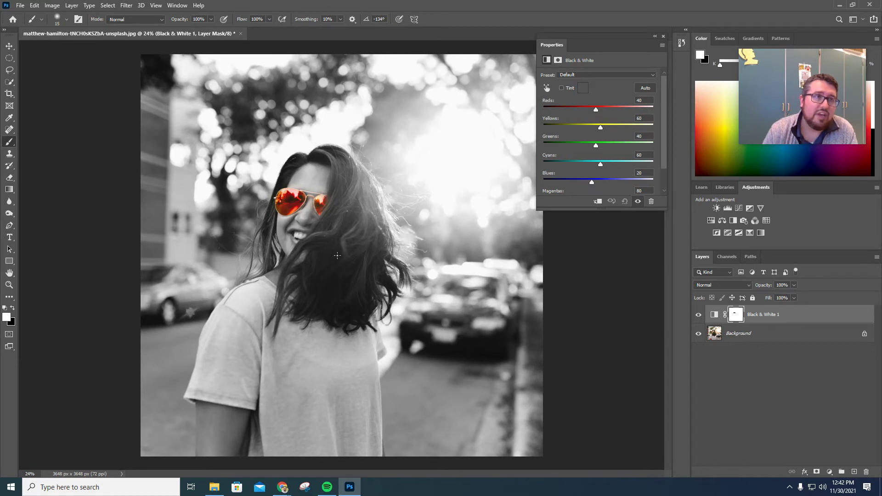
# Open the underwater photo of orange fish beside a coral reef from the Downloads folder.
pyautogui.click(17, 8)
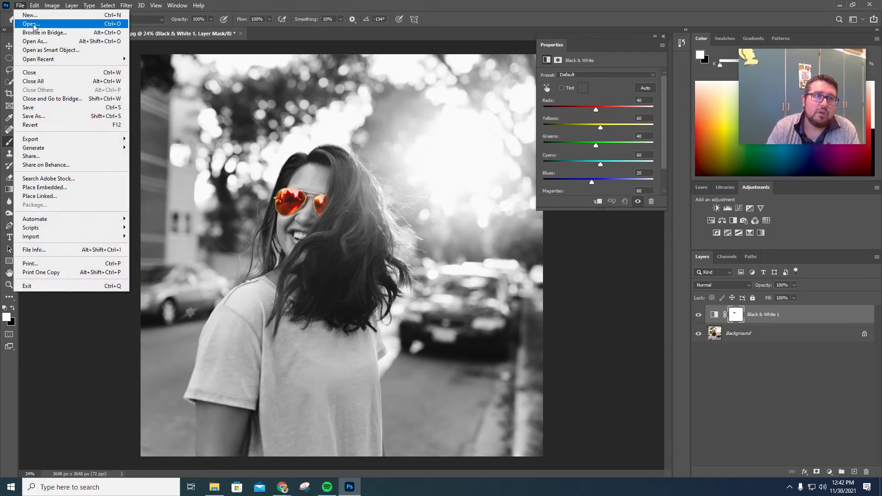
pyautogui.click(36, 24)
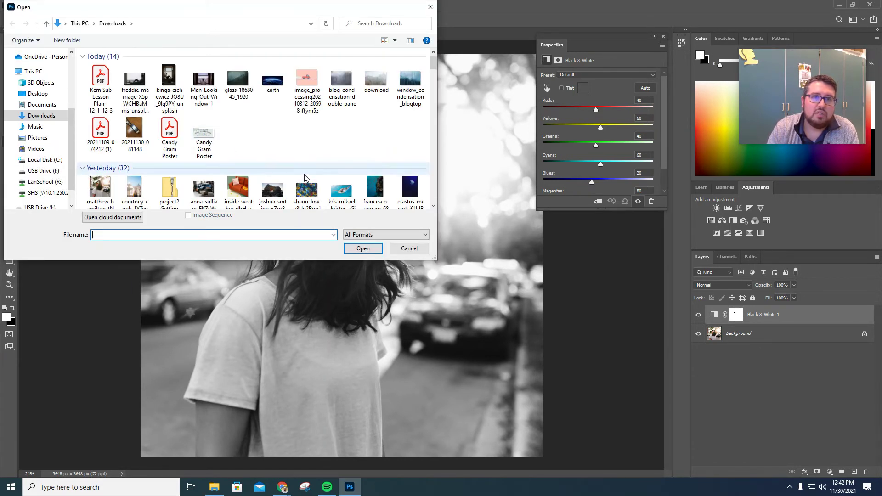
pyautogui.doubleClick(376, 189)
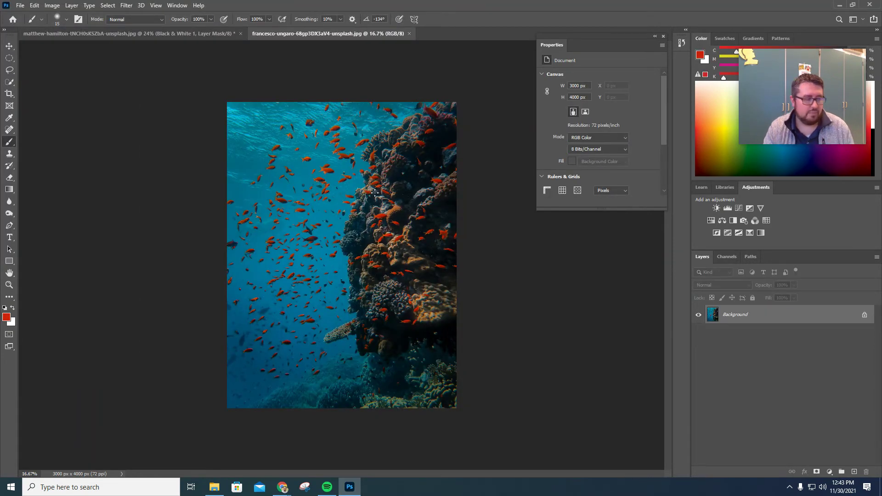
pyautogui.scroll(2, 378, 189)
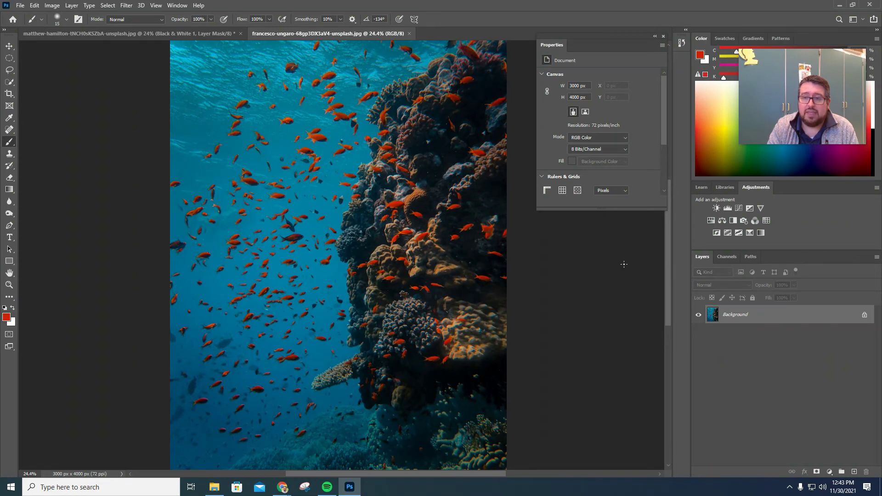
# Try painting individual fish black on a new Black & White layer's mask with a 72 px brush, and revert the photo.
pyautogui.click(734, 224)
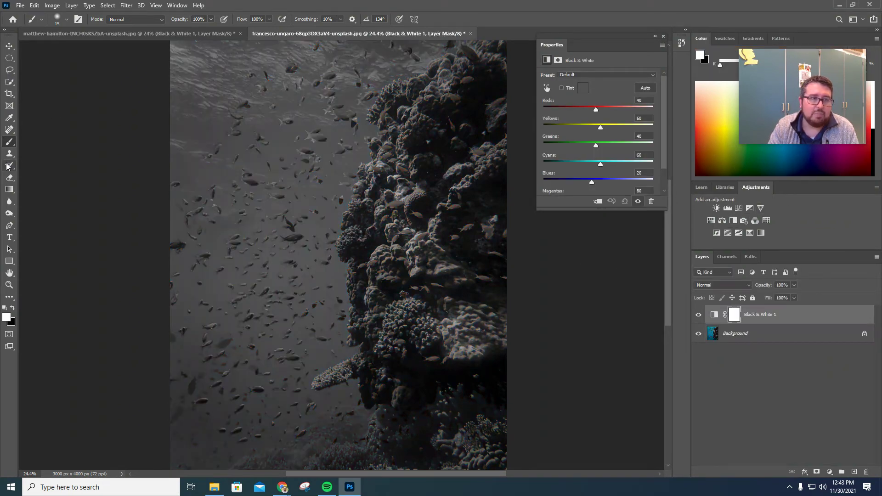
pyautogui.press('x')
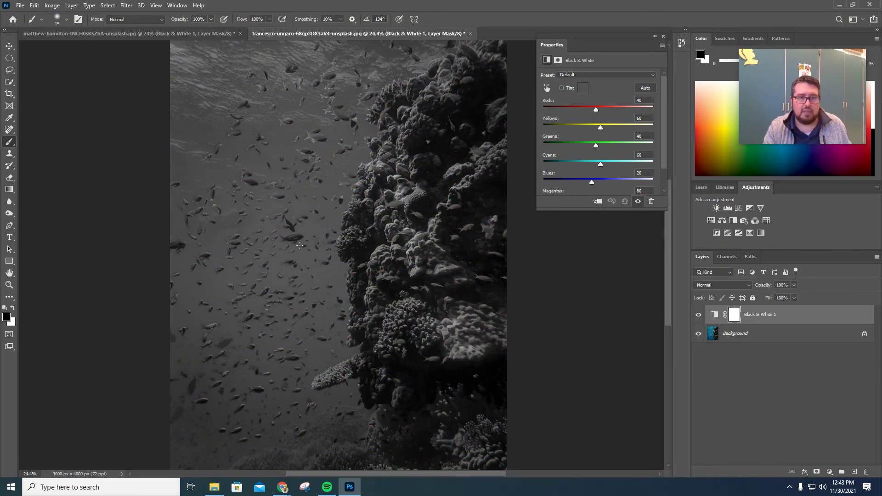
pyautogui.keyDown('alt'); pyautogui.rightClick(297, 238); pyautogui.keyUp('alt')
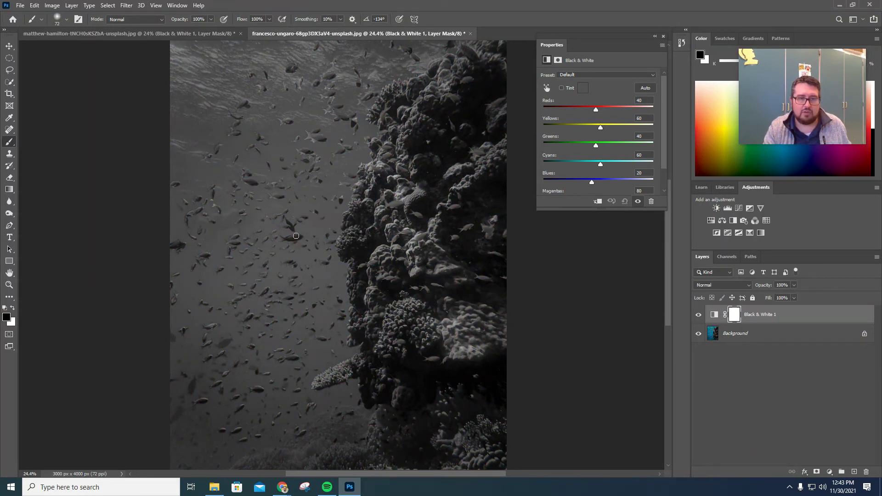
pyautogui.click(298, 237)
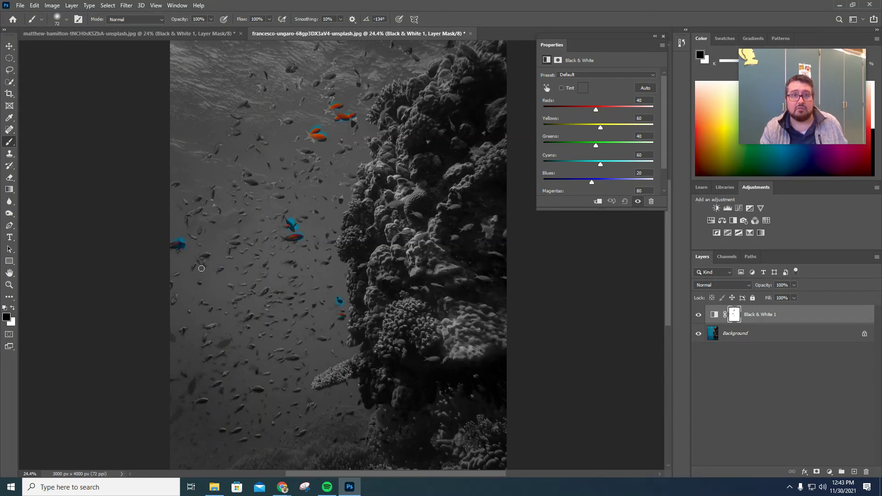
pyautogui.click(20, 5)
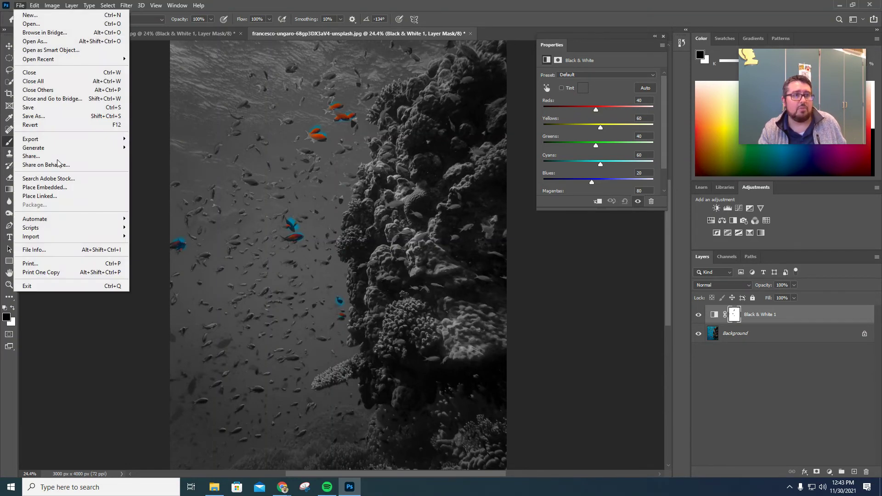
pyautogui.click(52, 125)
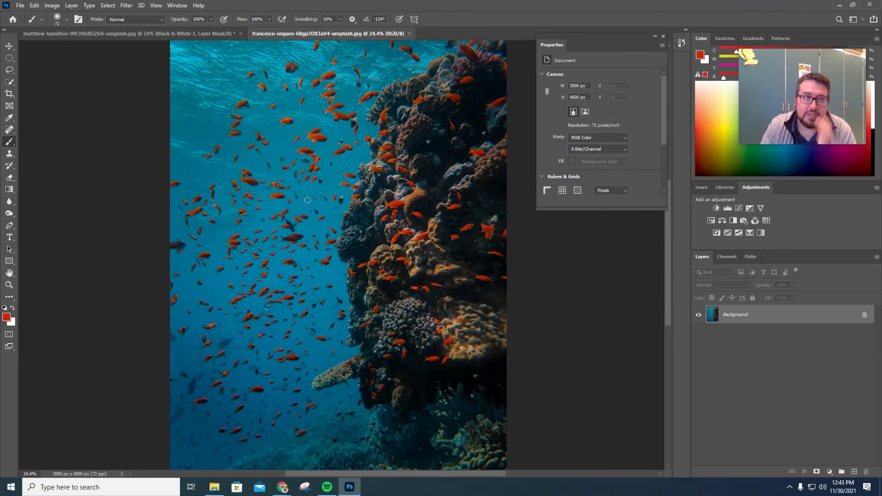
# Try to select the orange fish with Color Range, sampling one fish and adding further shades from neighbouring fish.
pyautogui.click(109, 5)
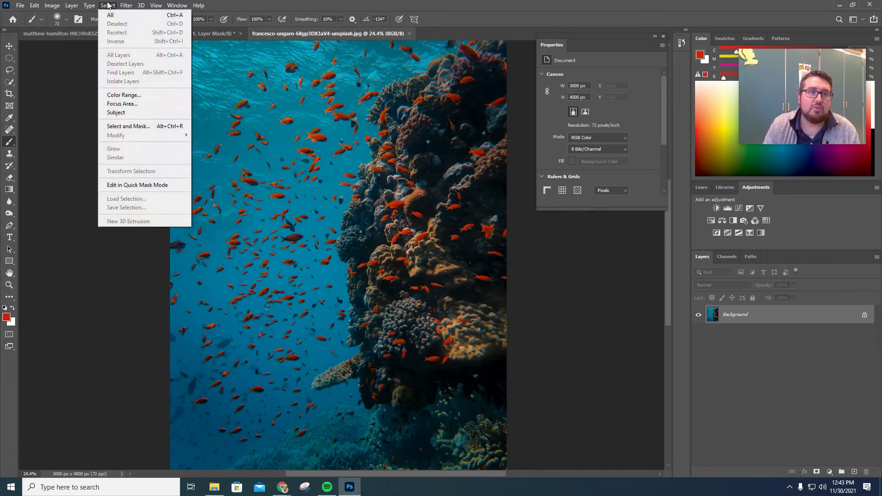
pyautogui.click(130, 96)
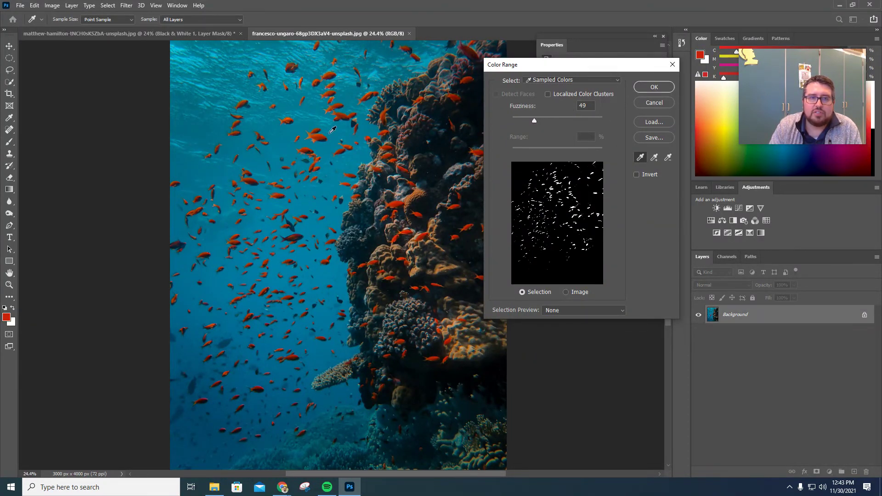
pyautogui.scroll(4, 319, 138)
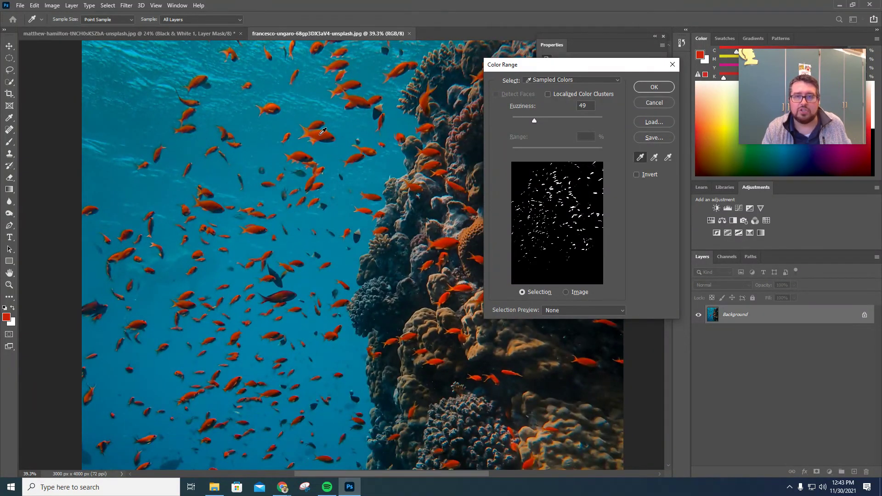
pyautogui.click(322, 131)
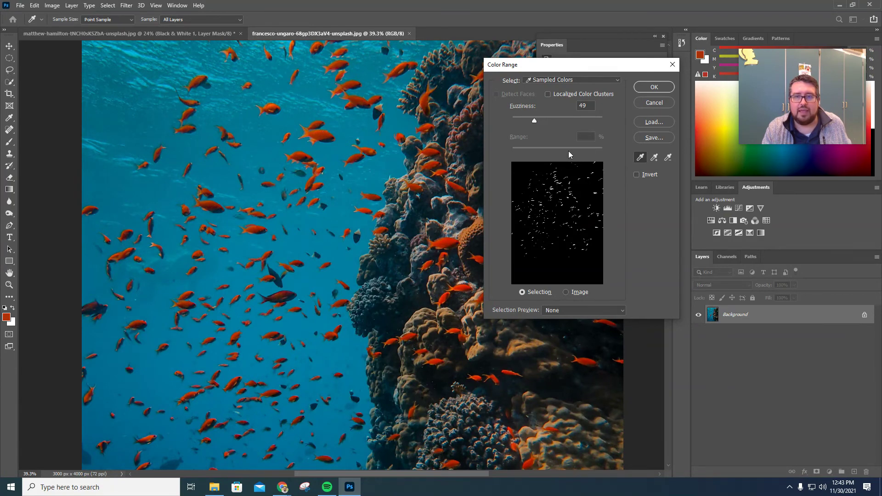
pyautogui.click(655, 158)
pyautogui.click(323, 131)
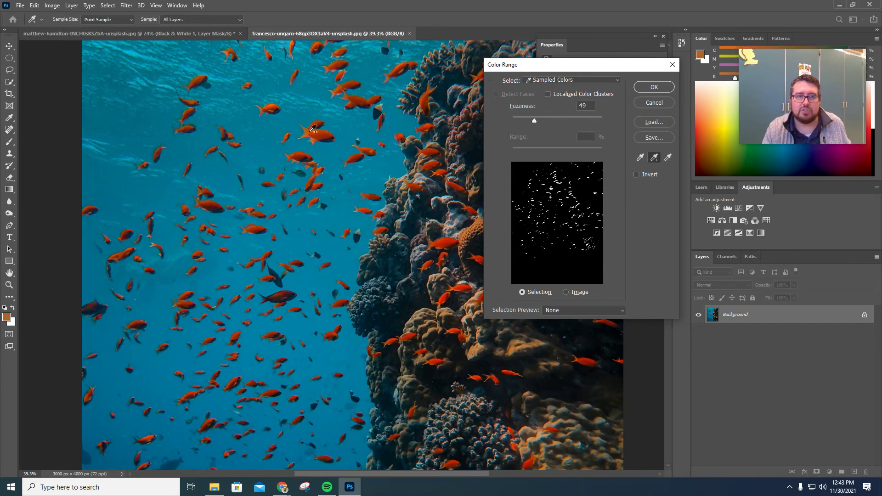
pyautogui.click(322, 121)
pyautogui.moveTo(354, 106); pyautogui.dragTo(348, 85)
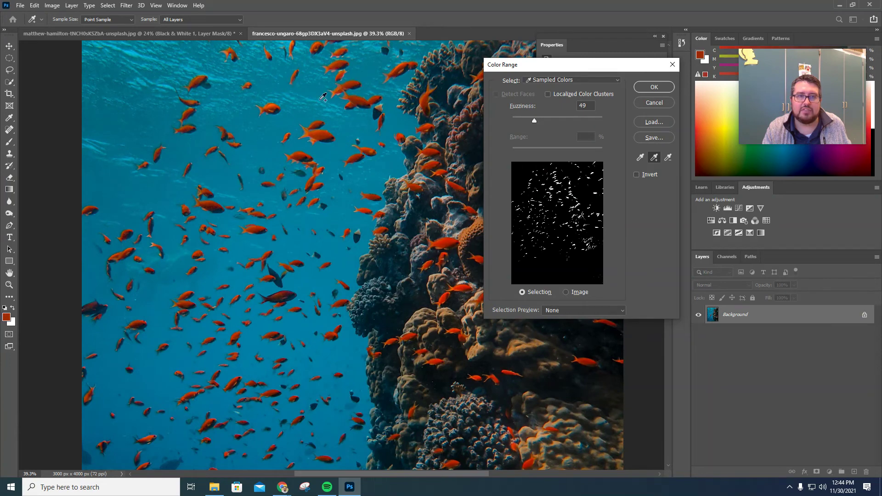
pyautogui.moveTo(278, 105); pyautogui.dragTo(280, 106)
# Try to subtract the unwanted dark shades beside a fish from the sampled colours, and cancel the Color Range selection.
pyautogui.press('ctrl')
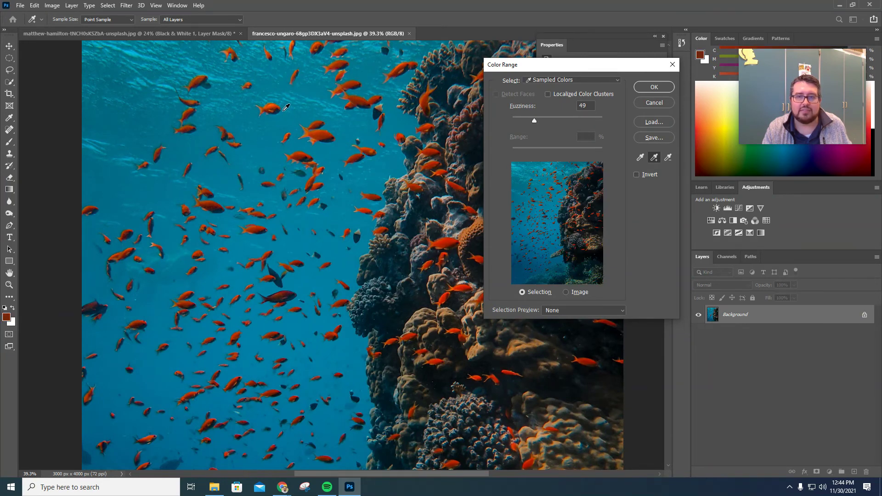
pyautogui.press('ctrl')
pyautogui.press('ctrl')
pyautogui.press('ctrl')
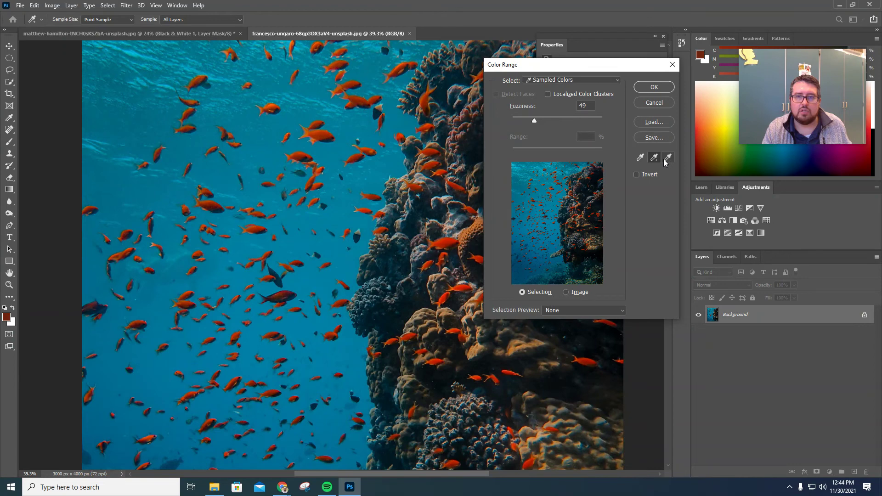
pyautogui.click(667, 159)
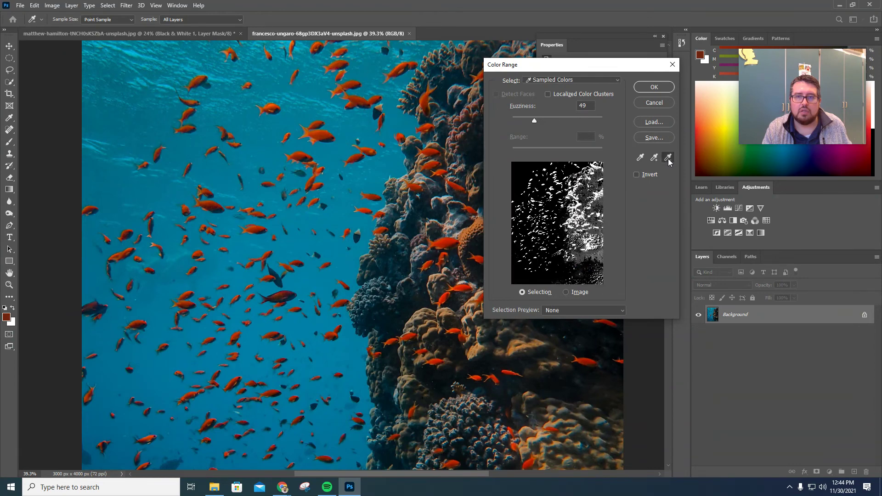
pyautogui.click(279, 111)
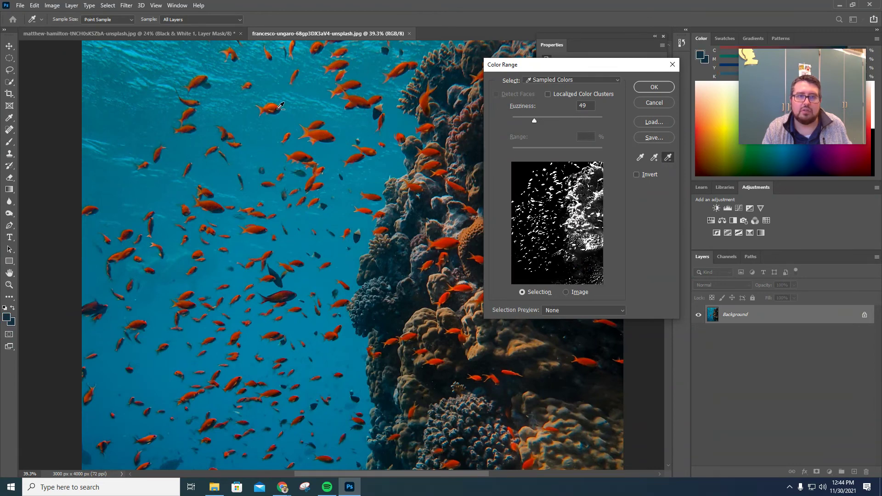
pyautogui.click(279, 111)
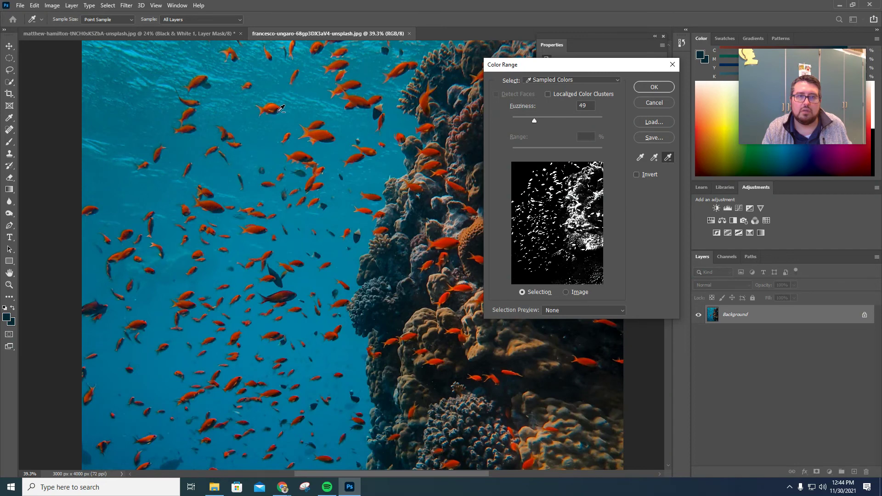
pyautogui.click(280, 111)
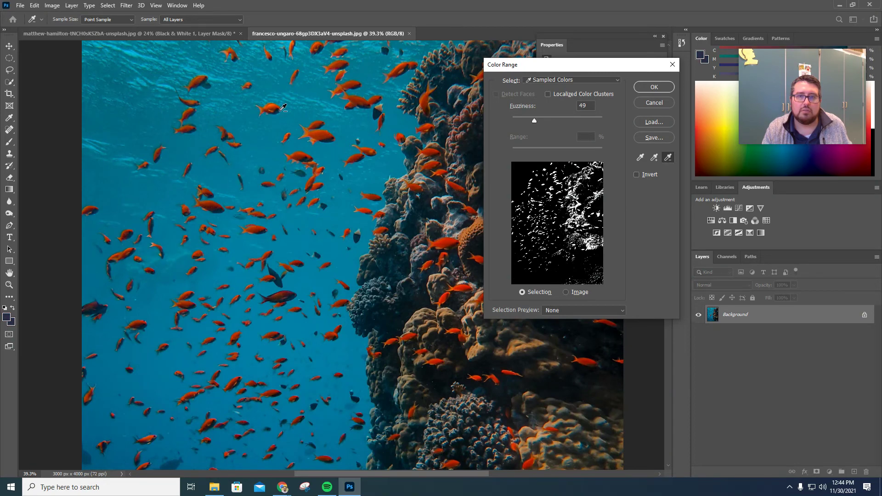
pyautogui.click(280, 110)
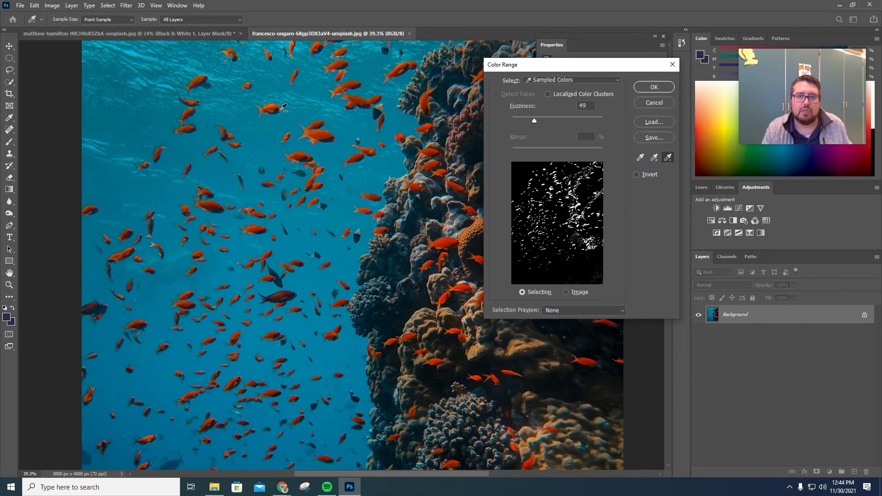
pyautogui.click(280, 110)
pyautogui.click(280, 110)
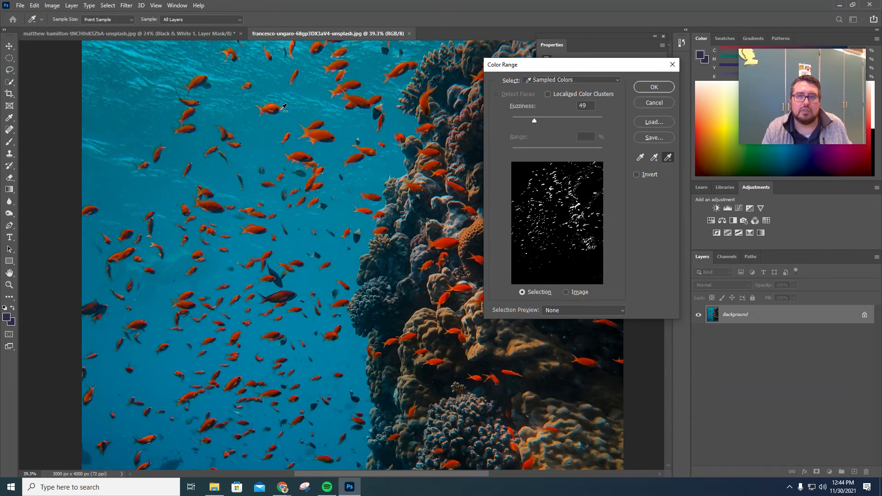
pyautogui.click(662, 105)
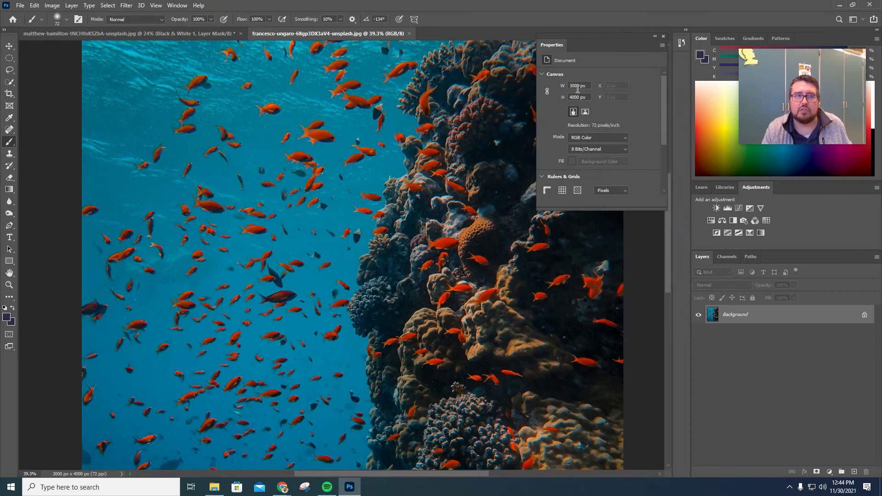
# Start a Color Range selection with Localized Color Clusters enabled and sample the orange of a fish in the upper water.
pyautogui.click(21, 6)
pyautogui.click(21, 6)
pyautogui.click(107, 5)
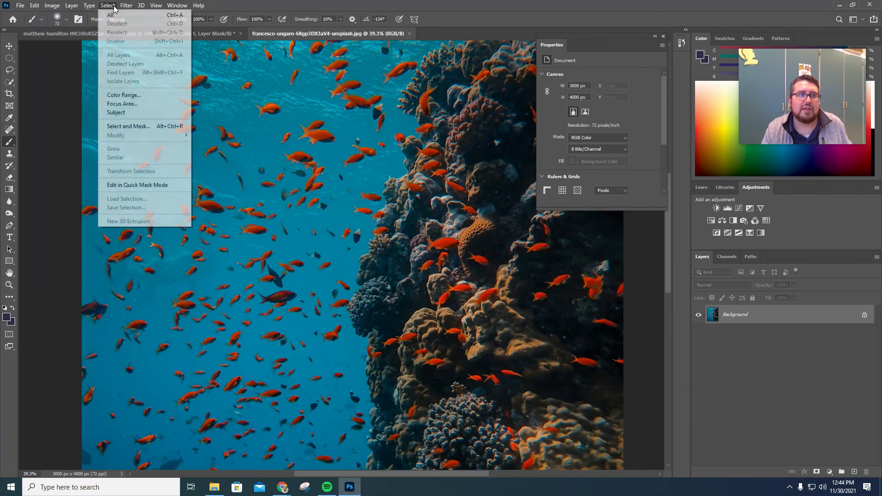
pyautogui.click(118, 94)
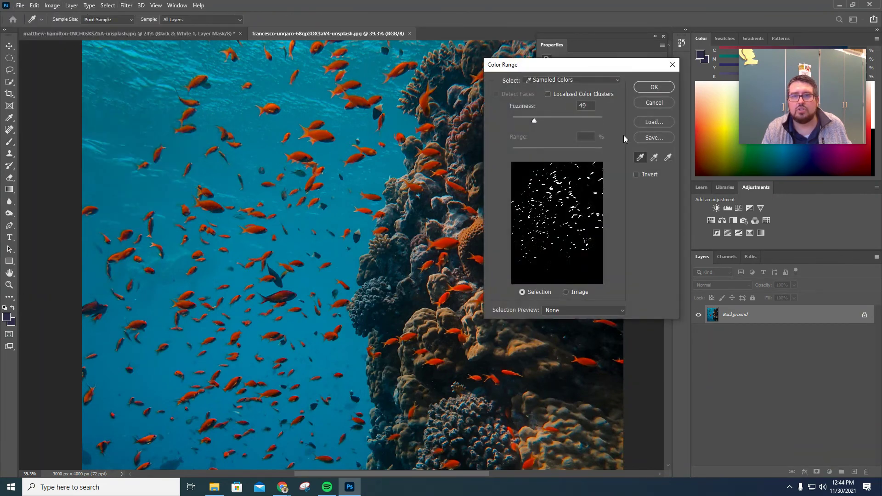
pyautogui.click(549, 94)
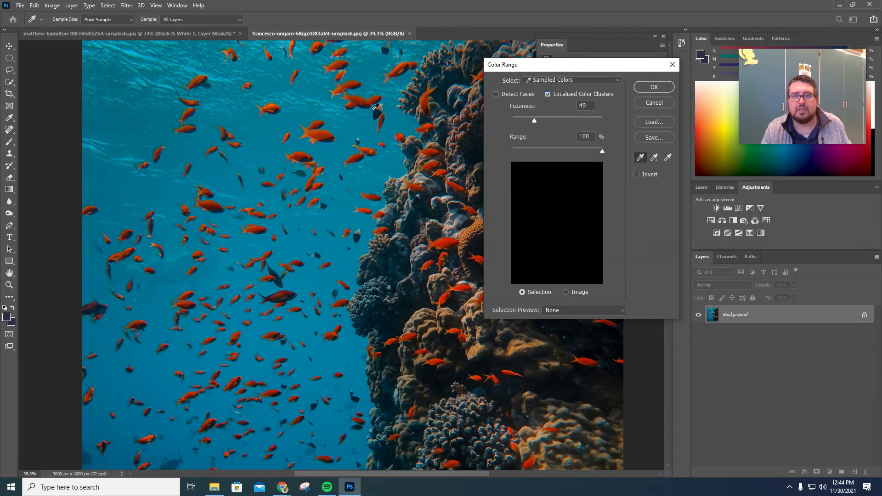
pyautogui.click(272, 105)
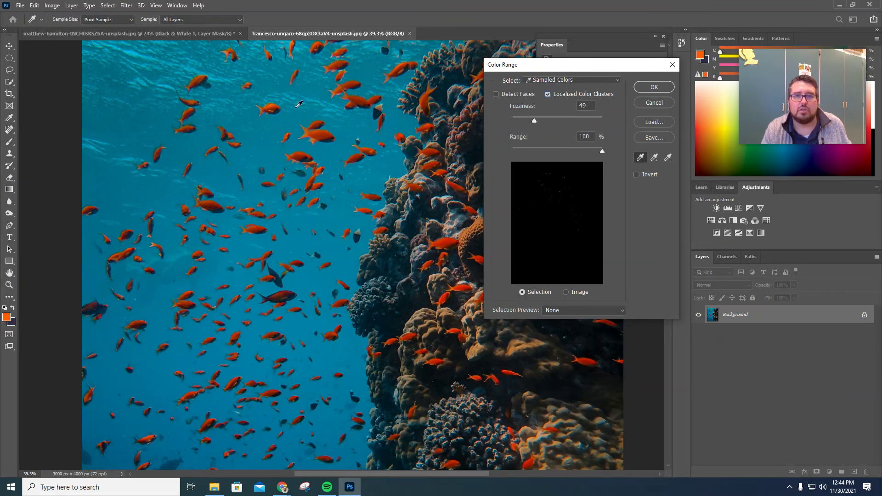
# Add more orange and darker red shades from the same fish and others lower down, and apply the Color Range selection.
pyautogui.press('shift')
pyautogui.click(276, 106)
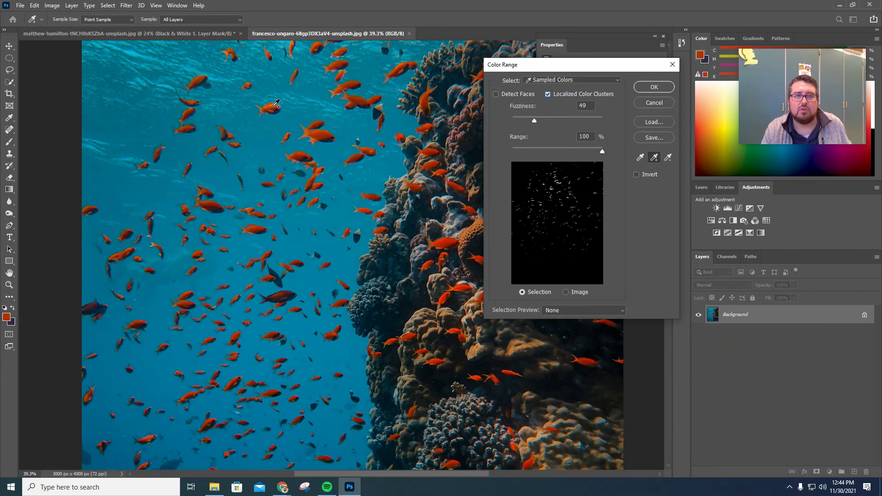
pyautogui.click(275, 105)
pyautogui.click(275, 106)
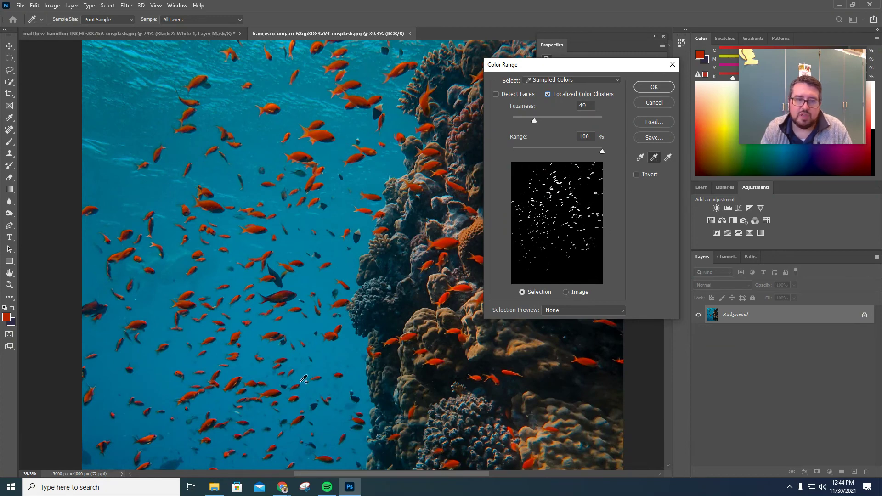
pyautogui.click(195, 391)
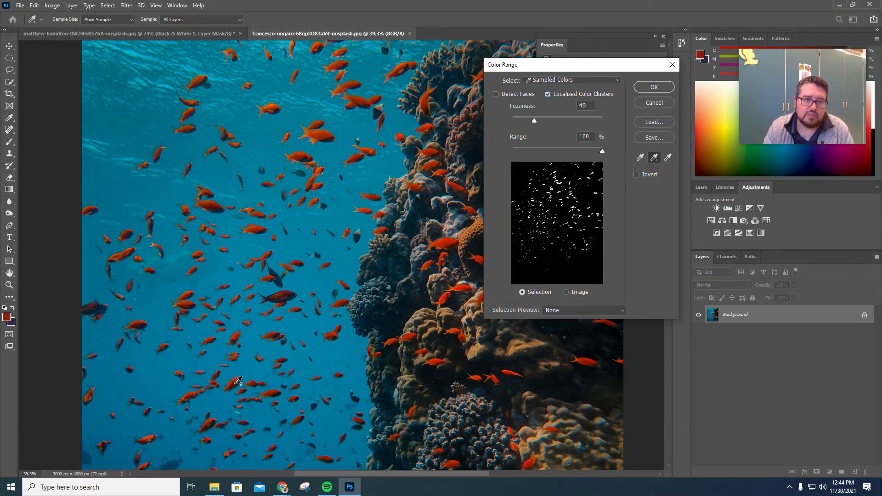
pyautogui.click(238, 380)
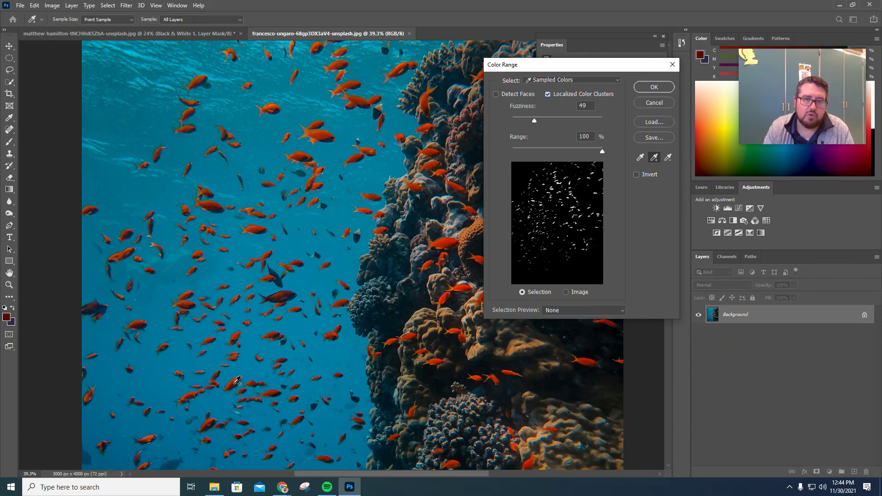
pyautogui.click(650, 88)
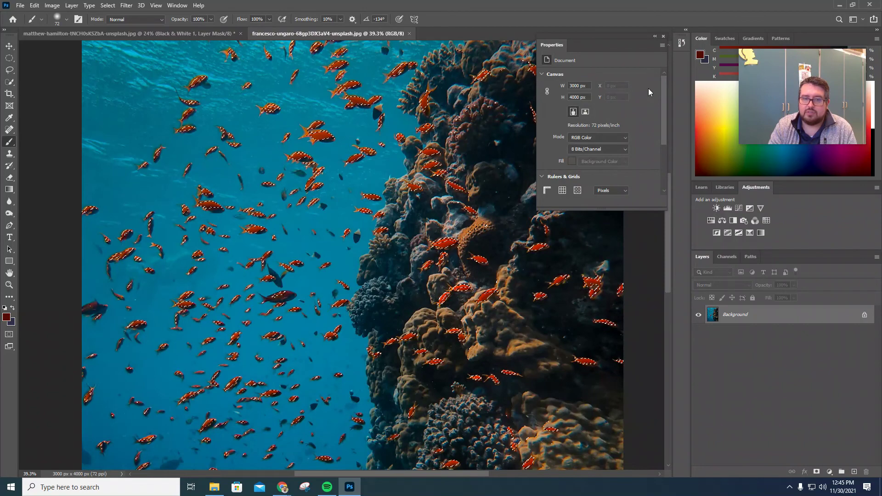
# Add a Black & White adjustment layer from the fish selection and invert its mask so only the fish keep colour.
pyautogui.click(734, 221)
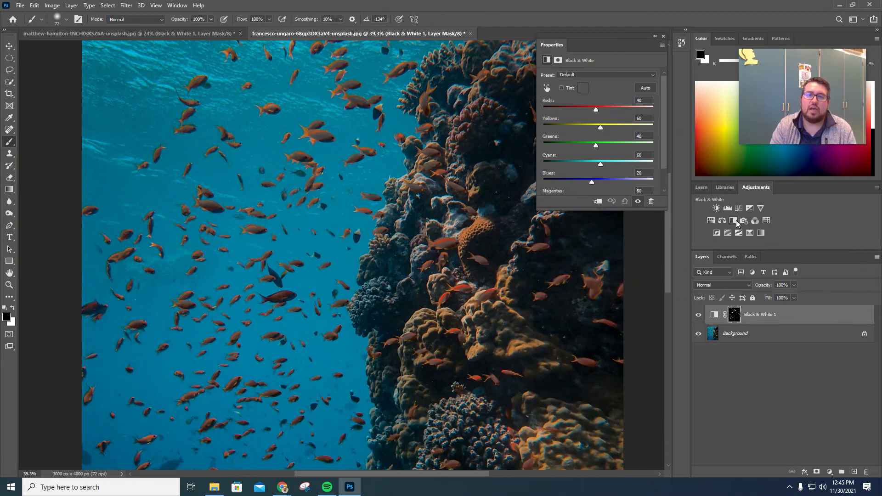
pyautogui.click(736, 316)
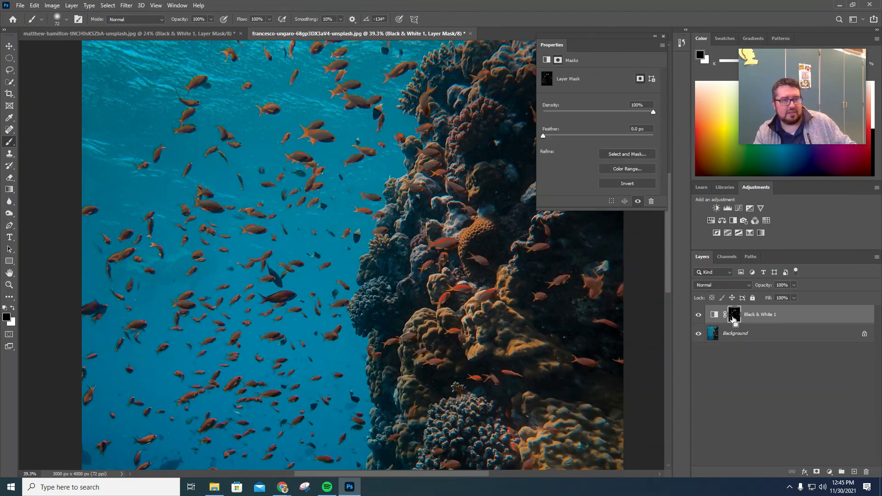
pyautogui.hotkey('ctrl', 'i')
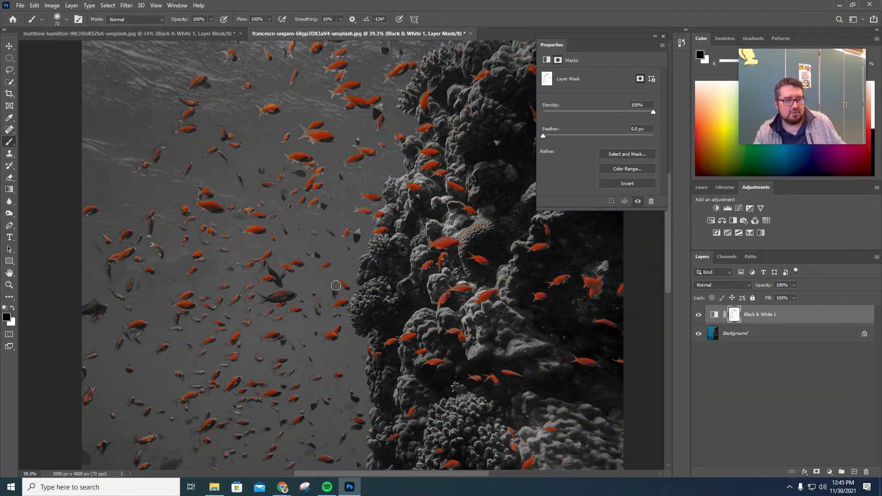
# Paint black on the layer mask with a smaller brush over partly grey fish near the reef edge and on the coral.
pyautogui.scroll(-5, 264, 276)
pyautogui.scroll(3, 263, 277)
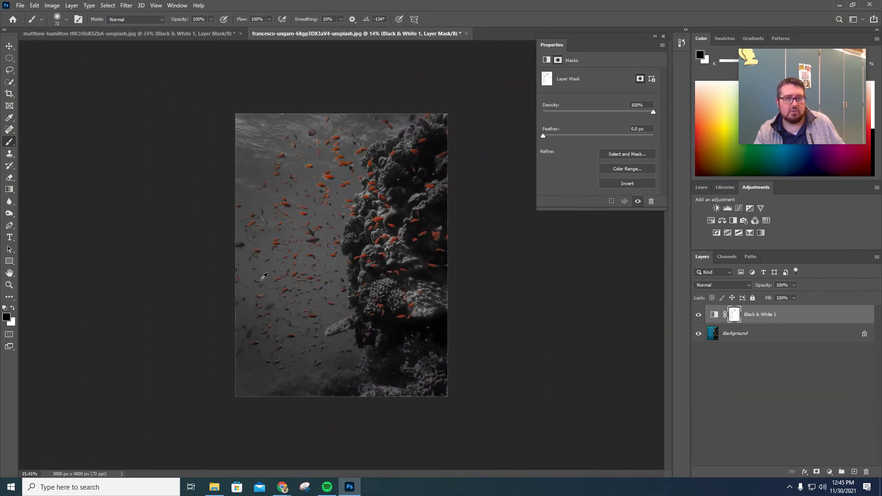
pyautogui.scroll(1, 263, 276)
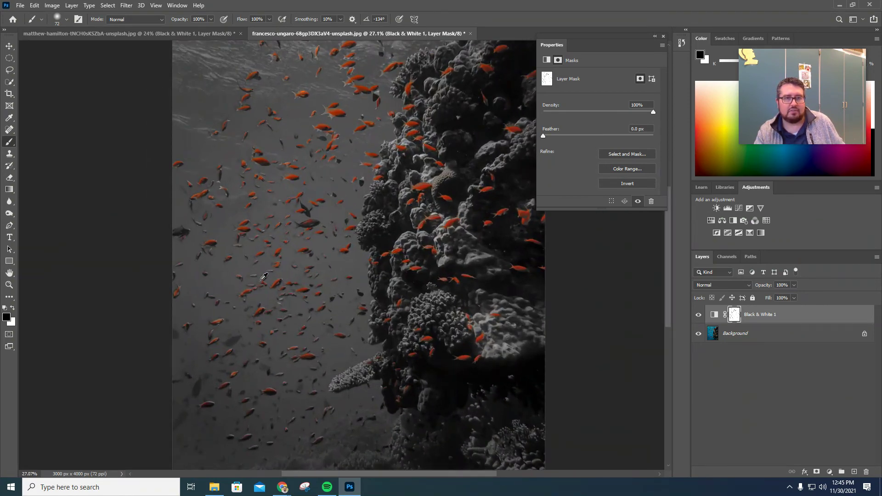
pyautogui.scroll(3, 264, 276)
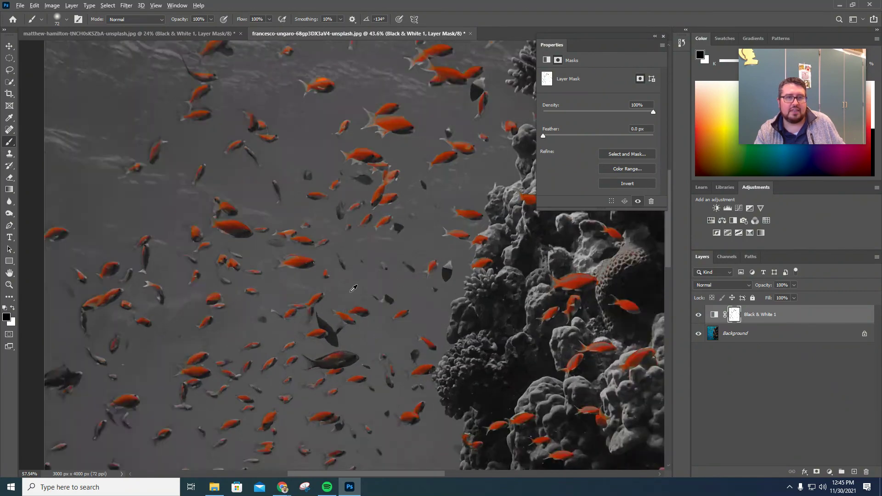
pyautogui.scroll(-5, 354, 288)
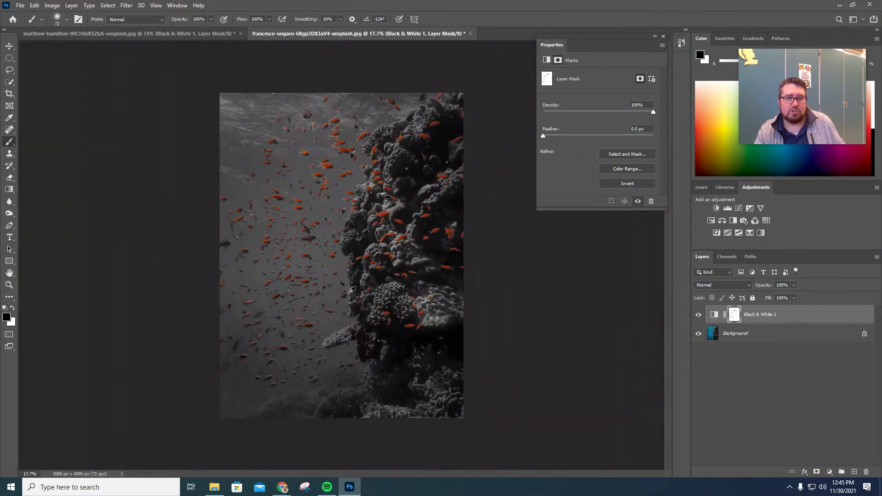
pyautogui.scroll(4, 352, 290)
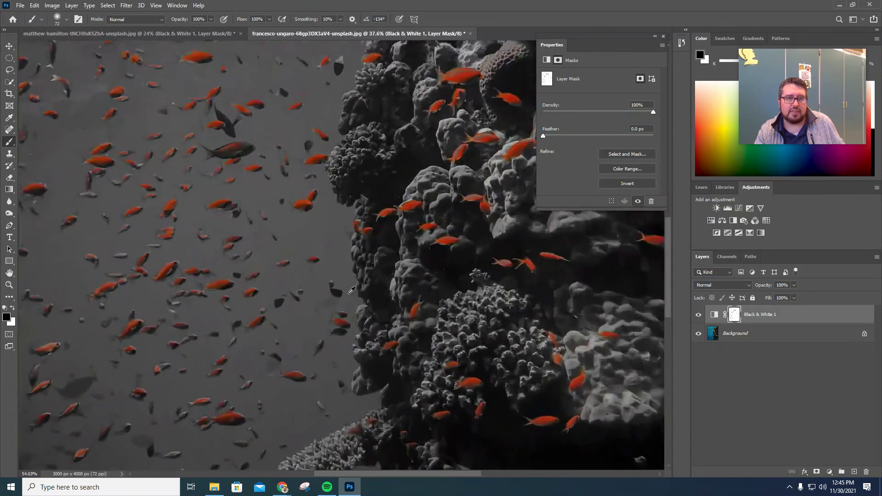
pyautogui.scroll(3, 351, 290)
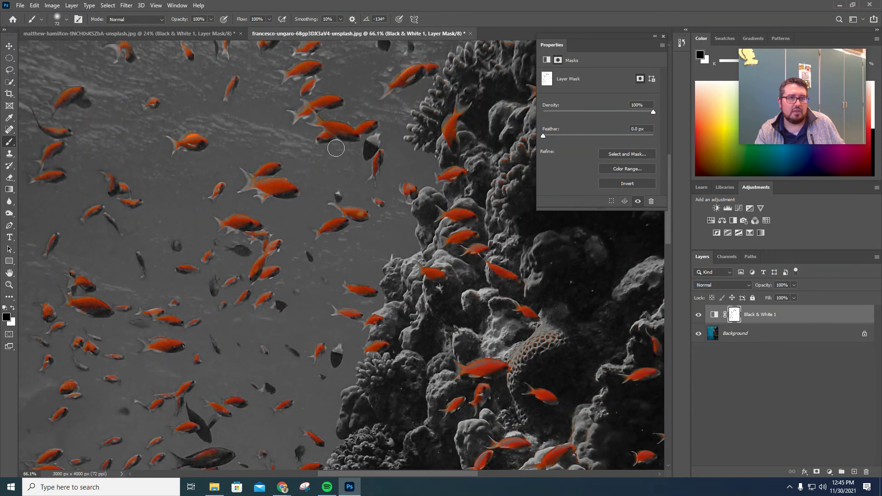
pyautogui.keyDown('alt'); pyautogui.rightClick(307, 191); pyautogui.keyUp('alt')
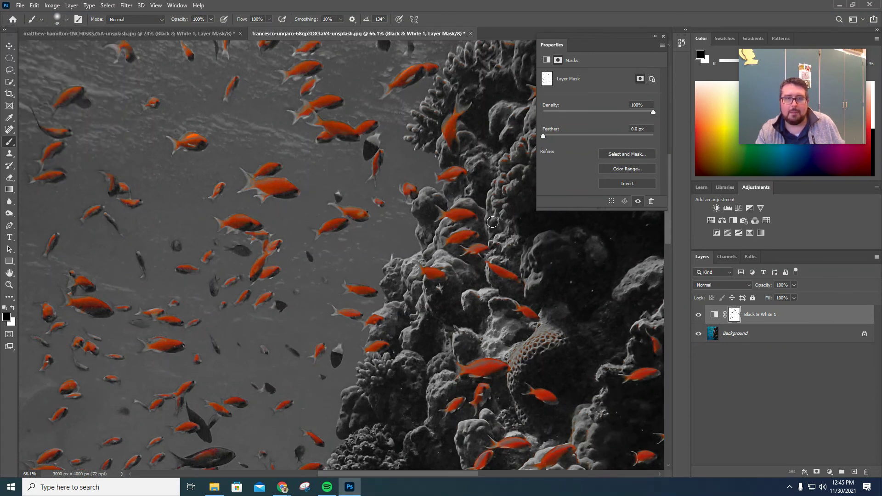
pyautogui.click(409, 188)
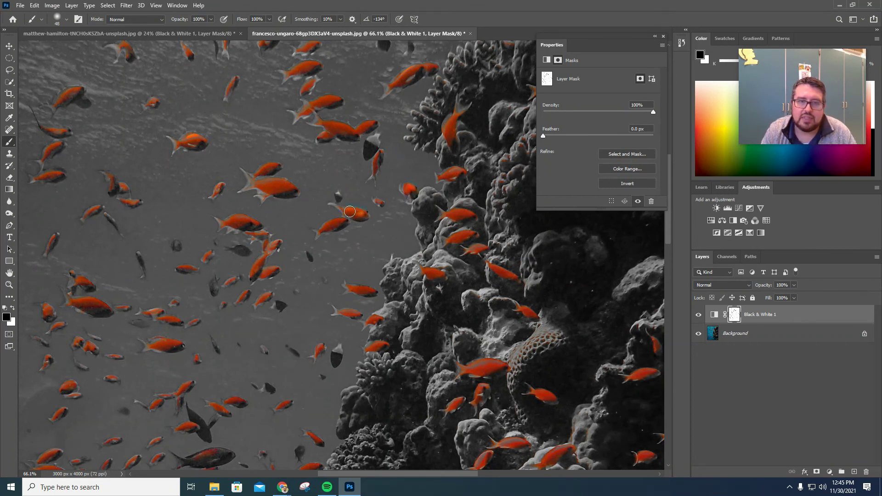
pyautogui.moveTo(350, 212); pyautogui.dragTo(321, 232)
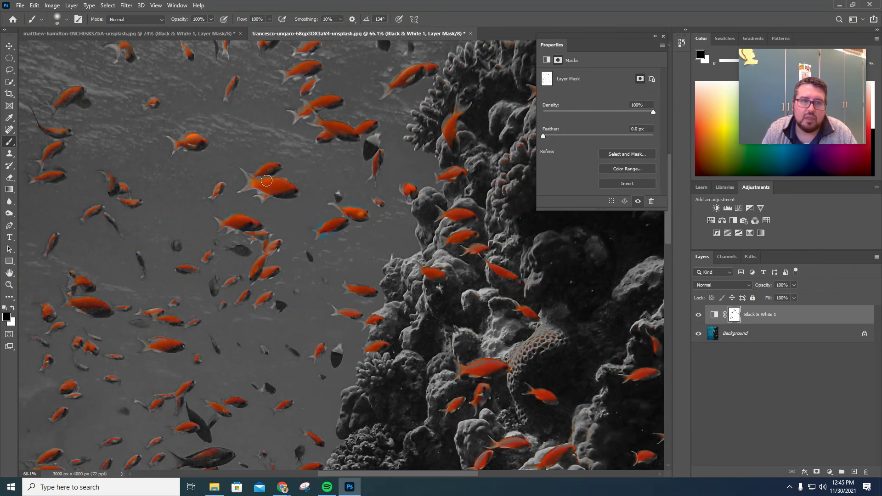
pyautogui.moveTo(267, 181)
pyautogui.mouseDown()
pyautogui.moveTo(343, 111)
pyautogui.moveTo(343, 125)
pyautogui.moveTo(325, 125)
pyautogui.moveTo(356, 140)
pyautogui.mouseUp()
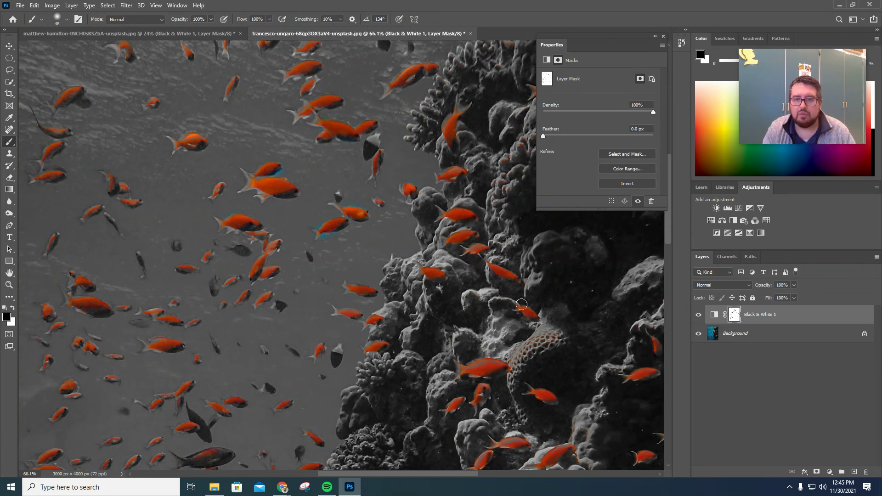
pyautogui.moveTo(495, 363)
pyautogui.mouseDown()
pyautogui.moveTo(472, 369)
pyautogui.moveTo(495, 367)
pyautogui.mouseUp()
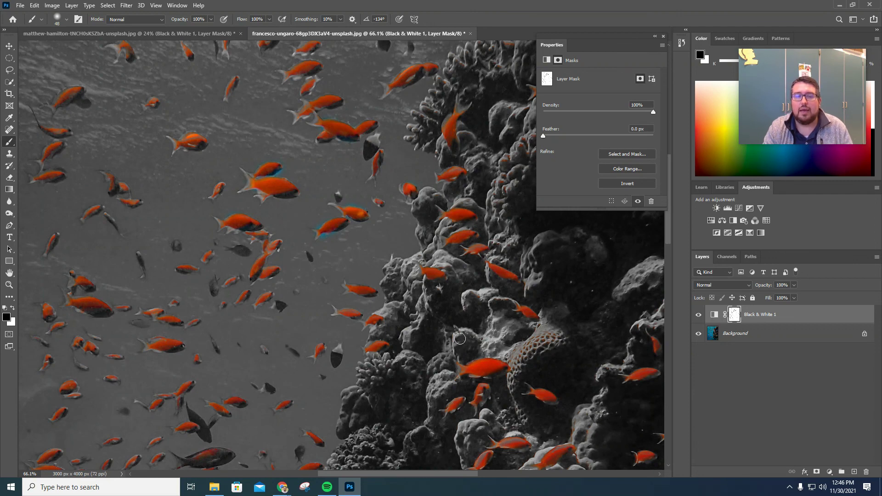
# Start exporting the selective-colour reef image to the Downloads folder, and cancel the save.
pyautogui.scroll(-6, 160, 311)
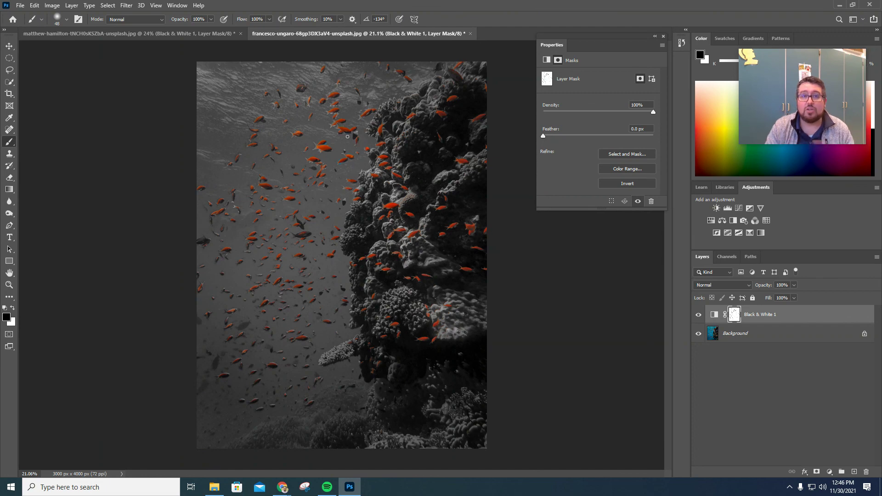
pyautogui.click(21, 5)
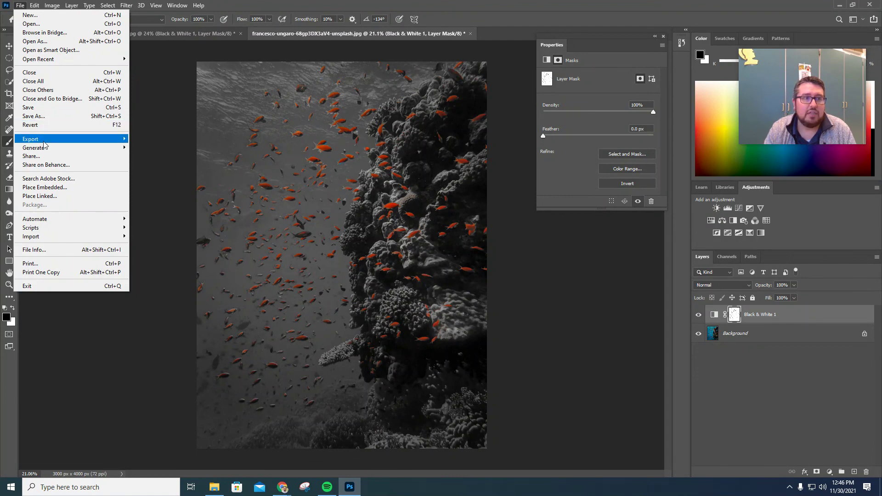
pyautogui.moveTo(48, 144)
pyautogui.click(178, 140)
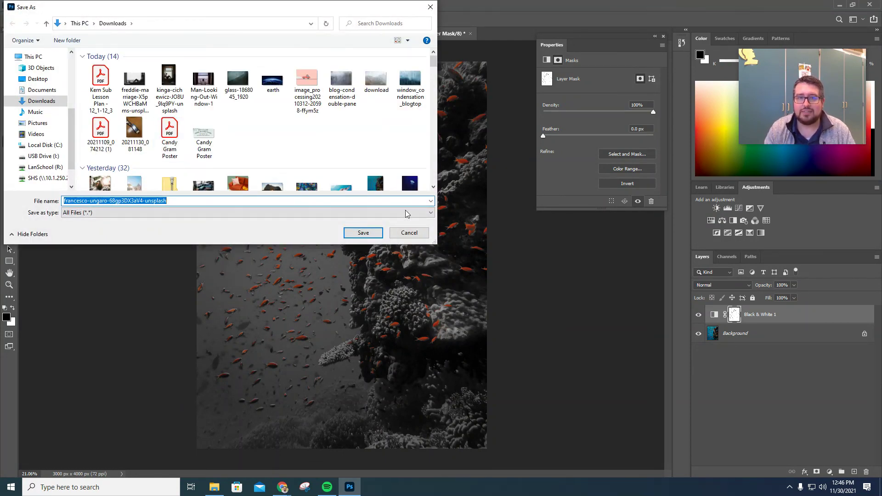
pyautogui.click(415, 232)
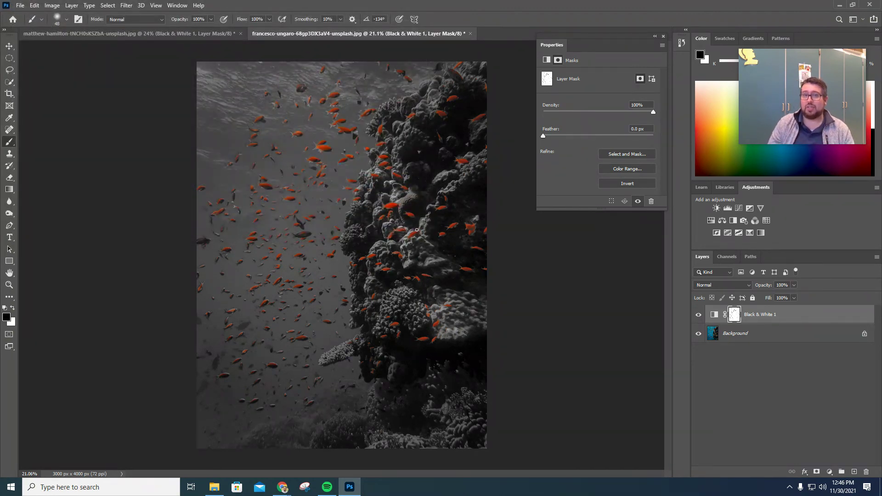